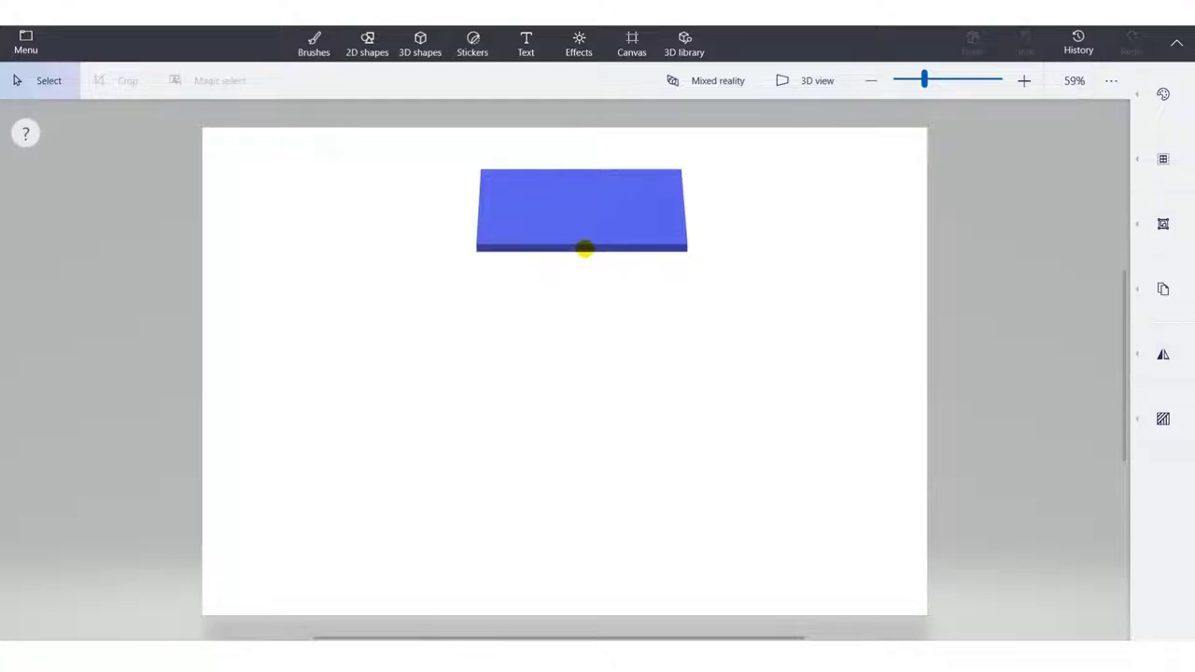
- Rotate the blue slab about its horizontal axis until its square face points forward, then scale it down proportionally
{"action": "left_click_drag", "start_coordinate": [728, 208], "coordinate": [729, 251]}
{"action": "left_click_drag", "start_coordinate": [650, 224], "coordinate": [644, 255]}
{"action": "left_click_drag", "start_coordinate": [716, 237], "coordinate": [711, 274]}
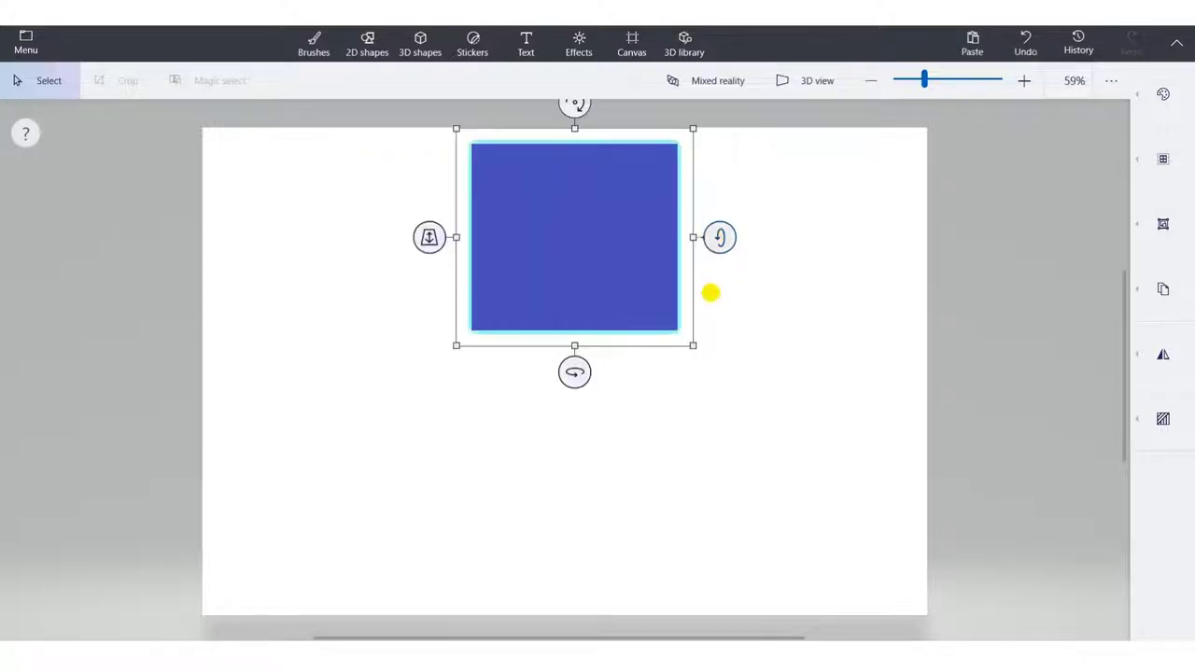
{"action": "left_click_drag", "start_coordinate": [691, 346], "coordinate": [599, 247]}
- Recolour the square slab red
{"action": "left_click", "coordinate": [597, 253]}
{"action": "left_click", "coordinate": [1164, 94]}
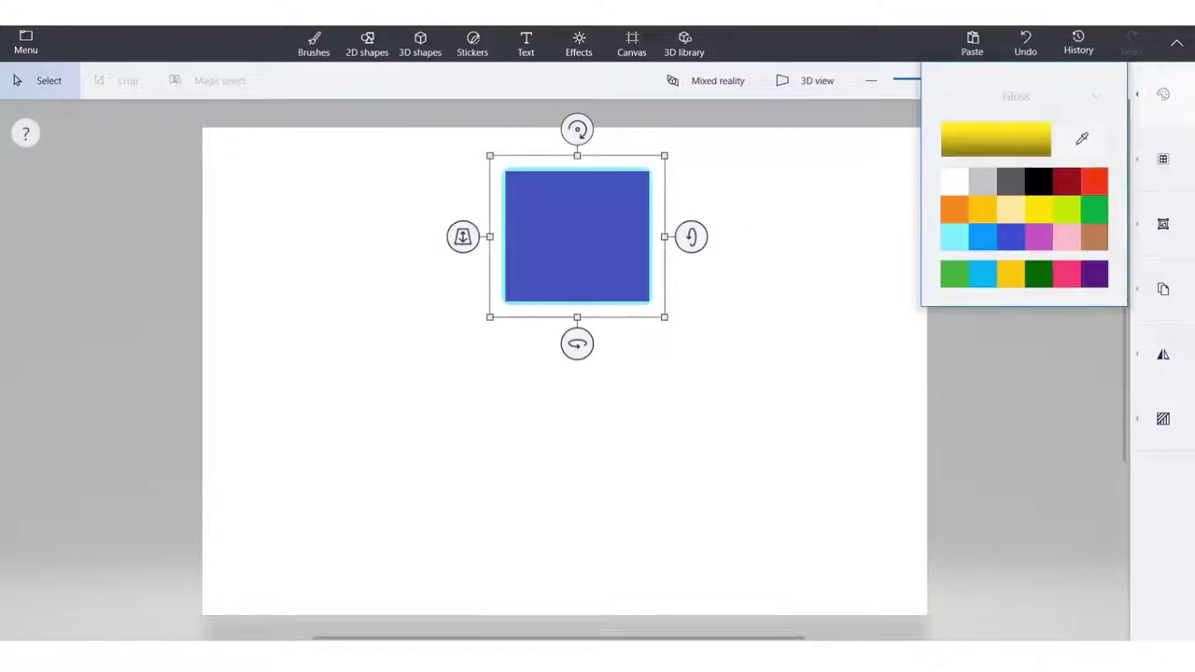
{"action": "left_click", "coordinate": [621, 266]}
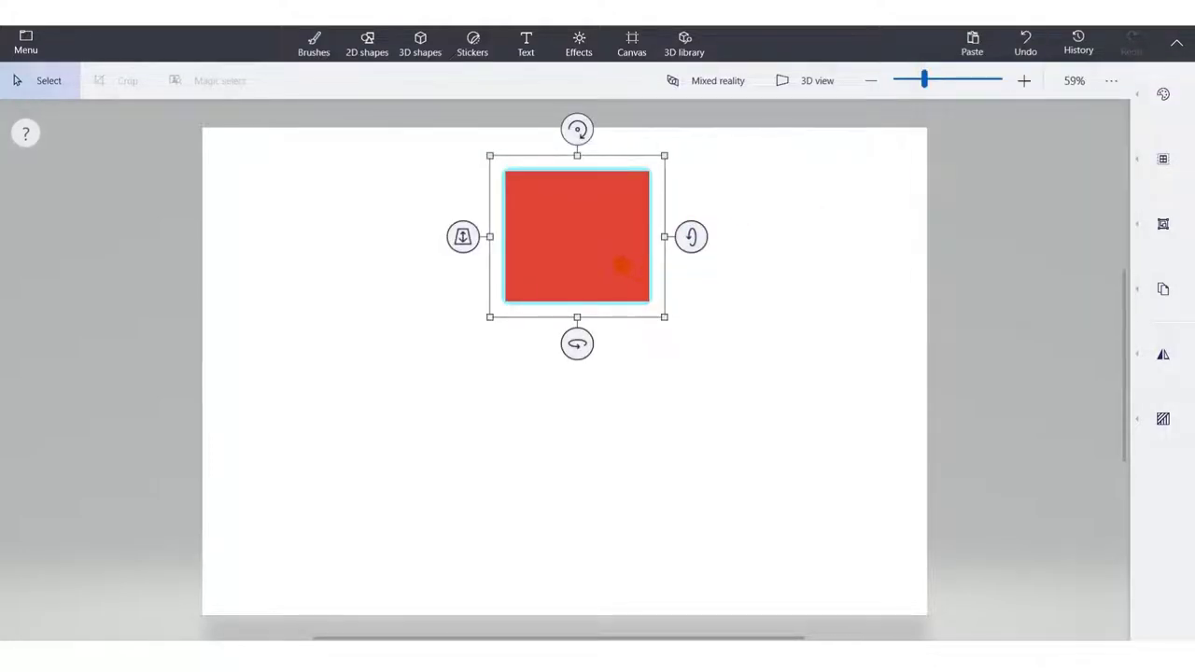
- Duplicate the red square diagonally below and to its left, corner to corner, and colour the copy light grey
{"action": "key", "text": "ctrl+c"}
{"action": "key", "text": "ctrl+v"}
{"action": "left_click_drag", "start_coordinate": [619, 263], "coordinate": [472, 395]}
{"action": "left_click", "coordinate": [1164, 94]}
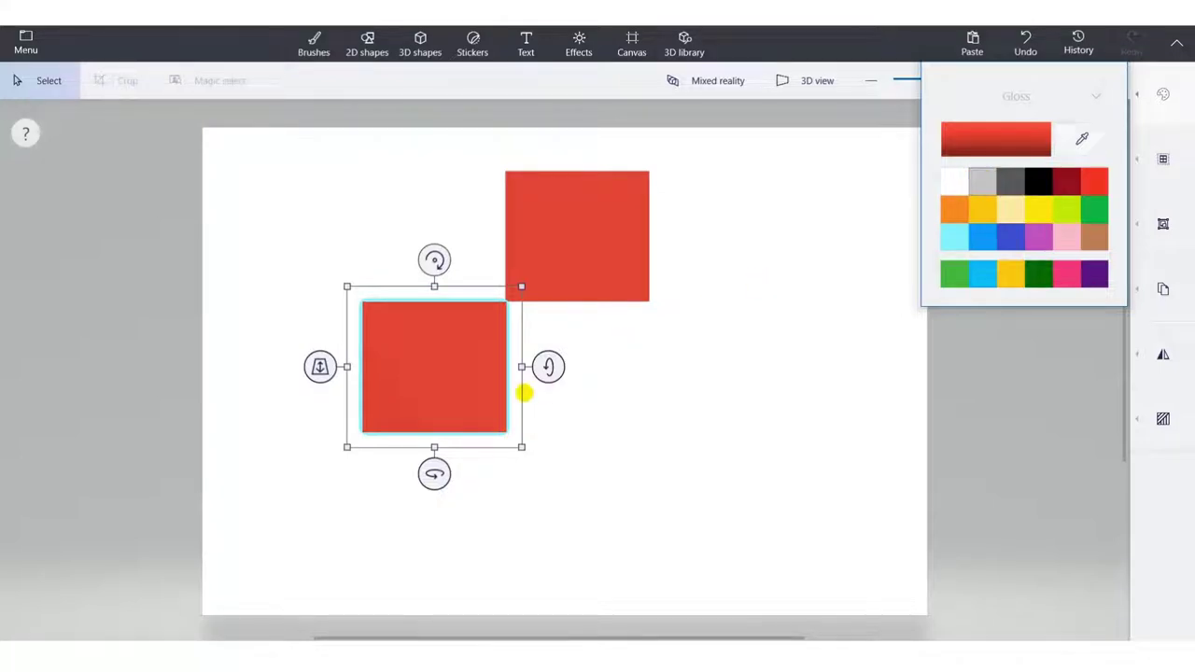
{"action": "left_click", "coordinate": [982, 181]}
- Duplicate the grey square directly beneath the red one and colour the copy light turquoise
{"action": "left_click", "coordinate": [477, 368]}
{"action": "left_click_drag", "start_coordinate": [477, 368], "coordinate": [637, 360]}
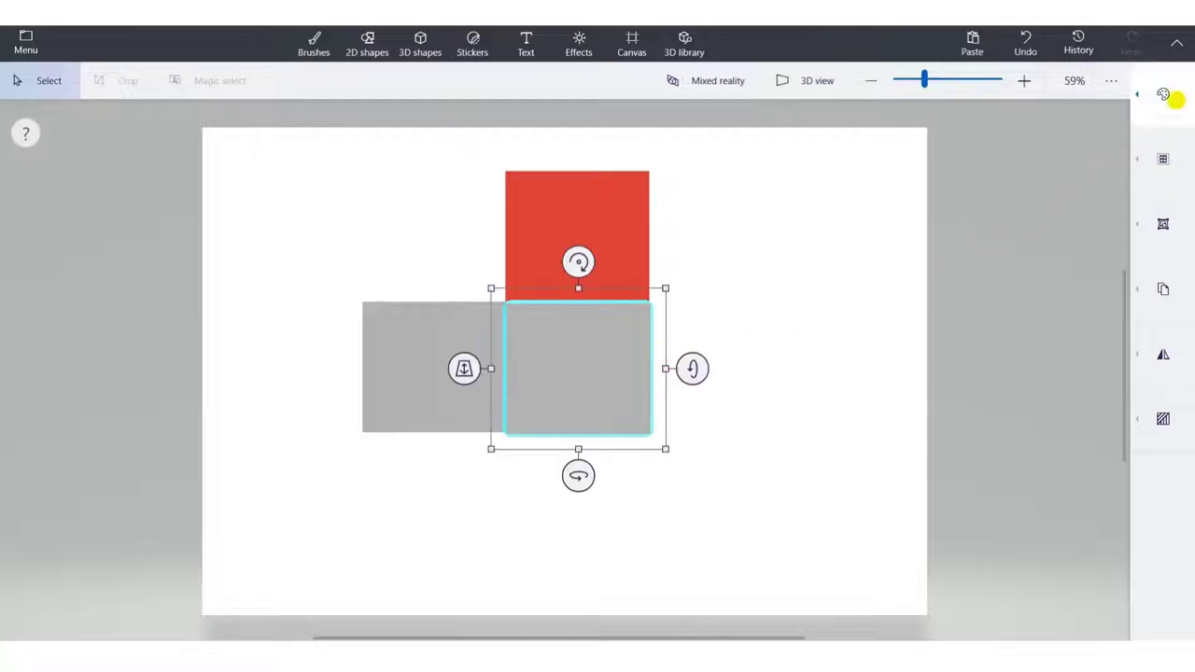
{"action": "left_click", "coordinate": [1164, 95]}
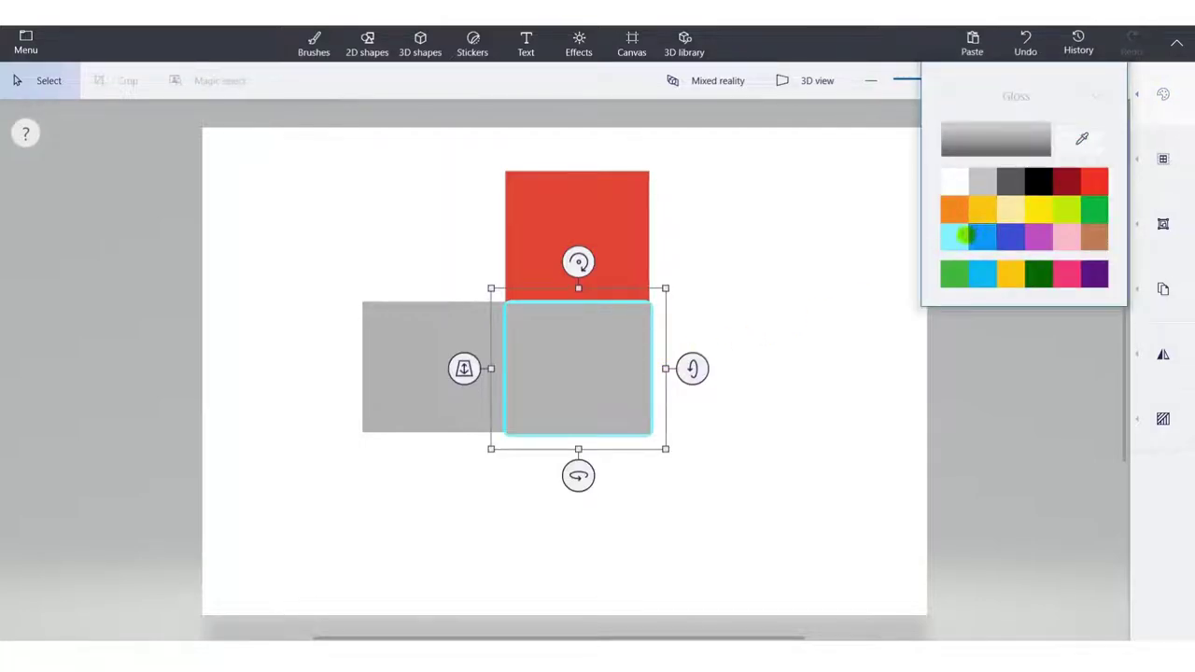
{"action": "left_click", "coordinate": [623, 370]}
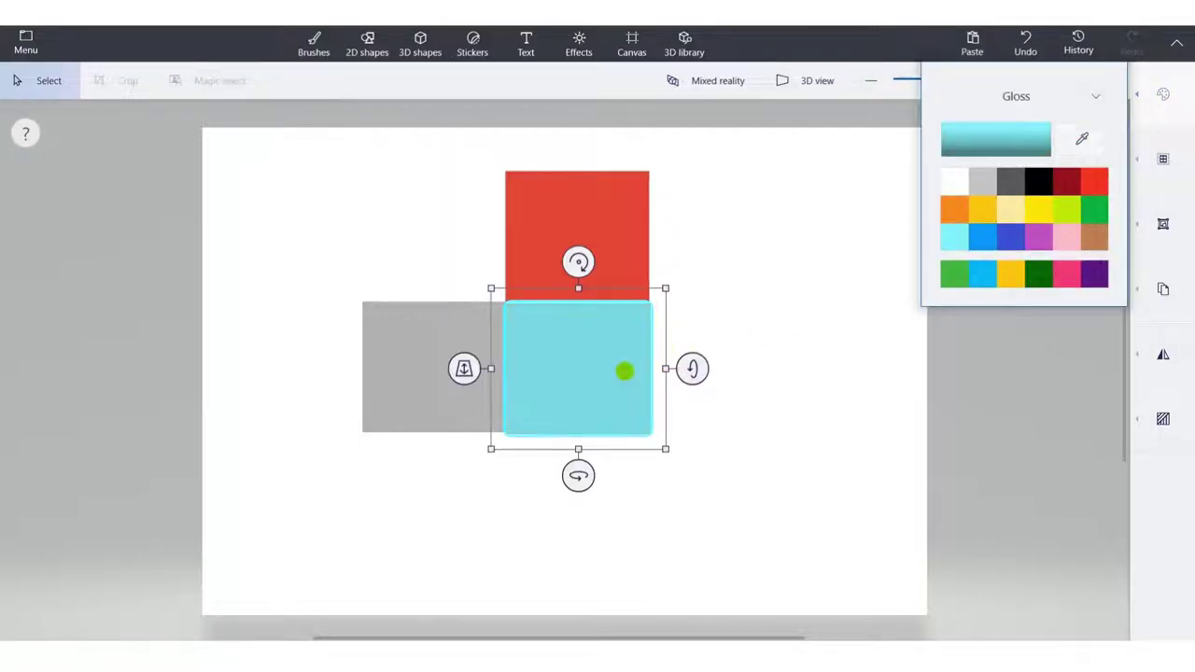
- Duplicate the turquoise square against its right edge and colour the copy bright blue
{"action": "left_click_drag", "start_coordinate": [624, 371], "coordinate": [768, 371]}
{"action": "left_click", "coordinate": [1163, 94]}
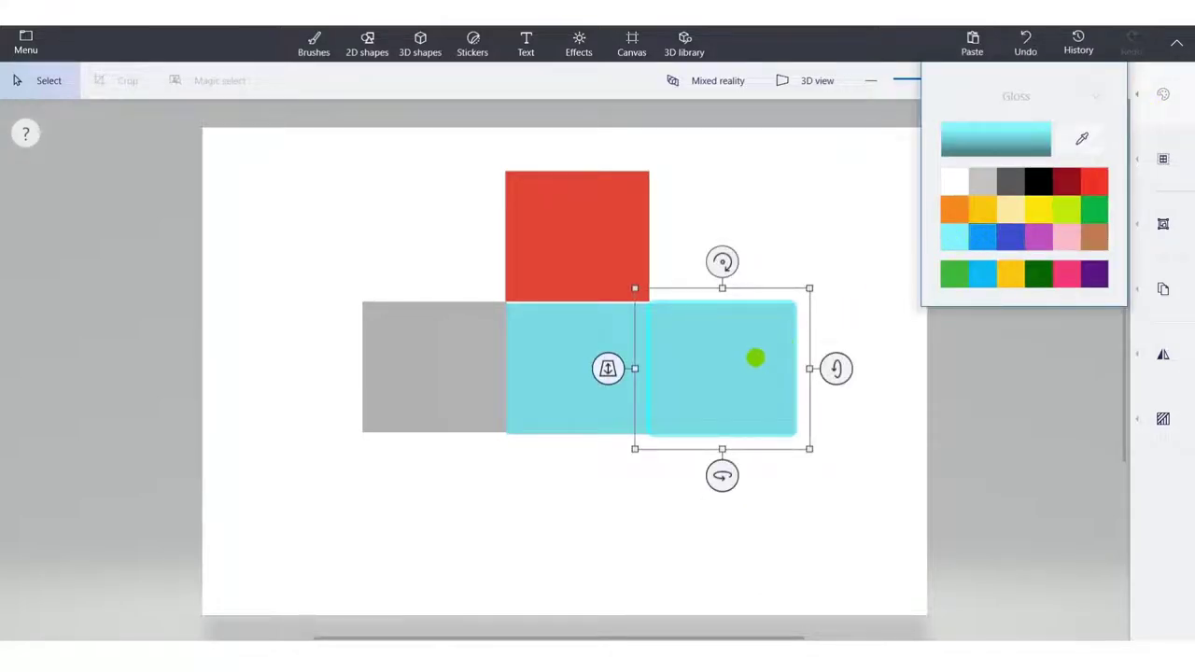
{"action": "left_click", "coordinate": [983, 237]}
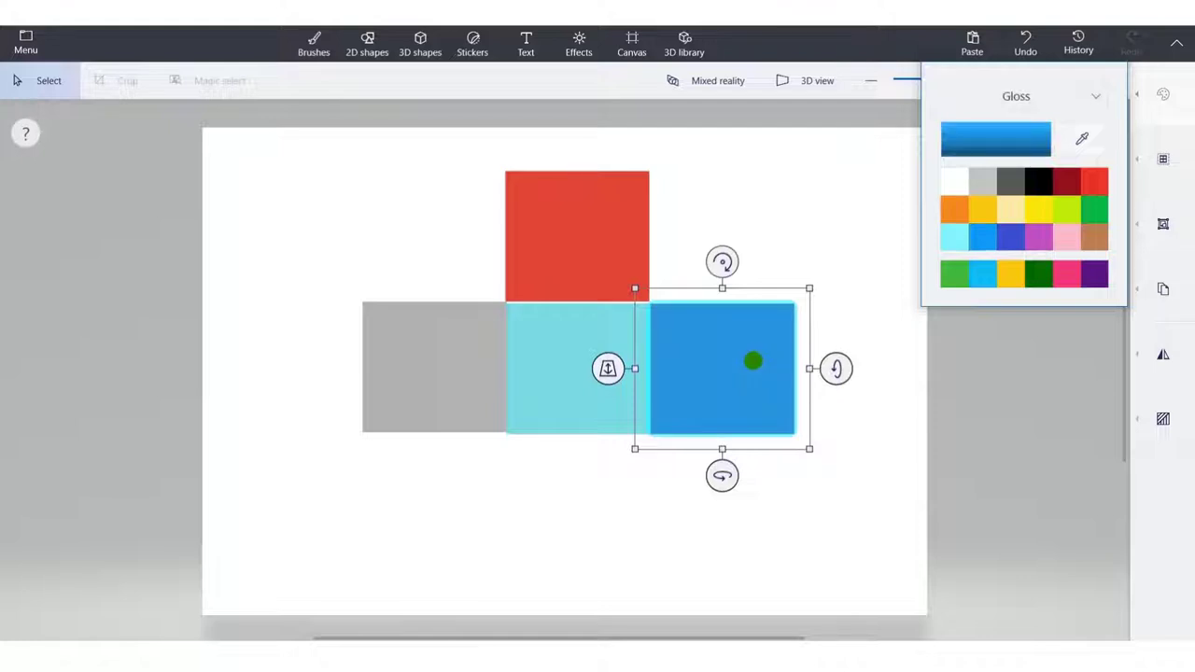
{"action": "key", "text": "Escape"}
- Duplicate the bright blue square against its right edge and colour the copy indigo
{"action": "left_click", "coordinate": [753, 361]}
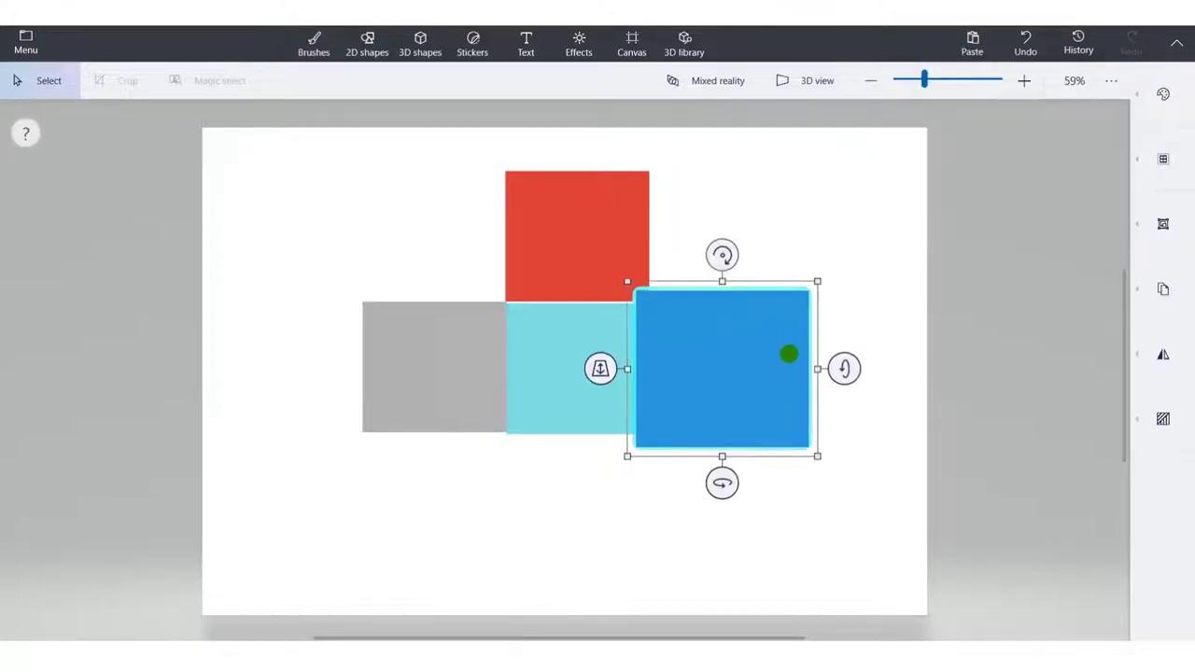
{"action": "left_click_drag", "start_coordinate": [790, 350], "coordinate": [934, 349]}
{"action": "left_click", "coordinate": [1163, 93]}
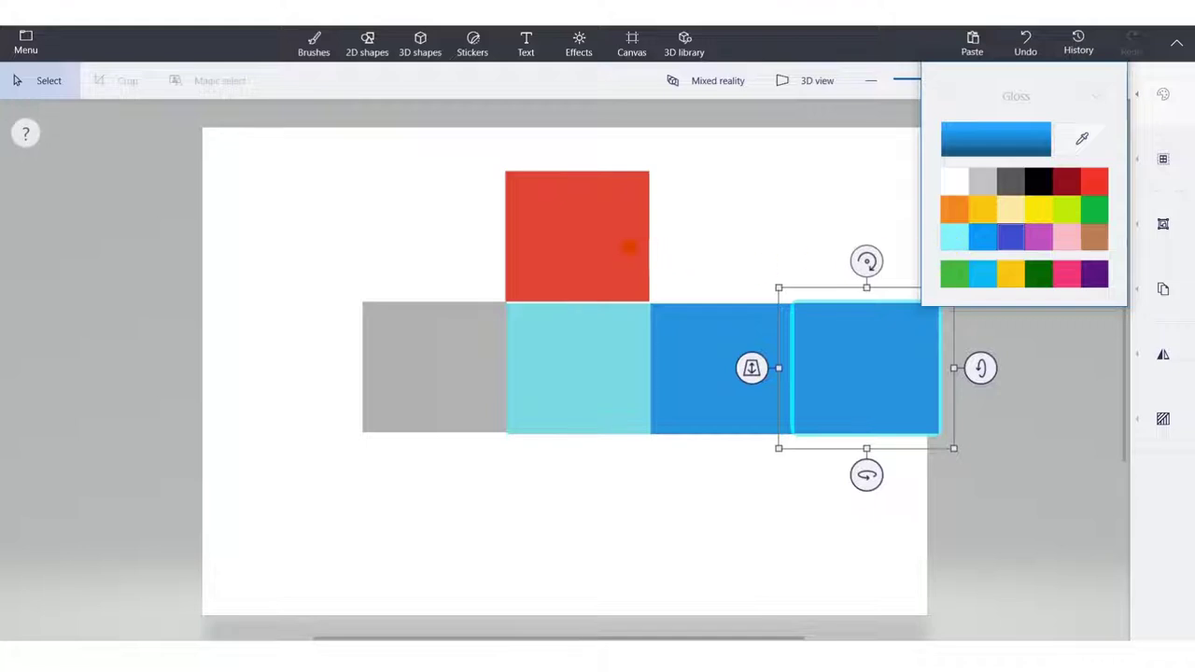
{"action": "left_click", "coordinate": [1010, 237]}
- Duplicate the red square directly below the turquoise one and colour the copy yellow to complete the cube net
{"action": "left_click", "coordinate": [577, 235]}
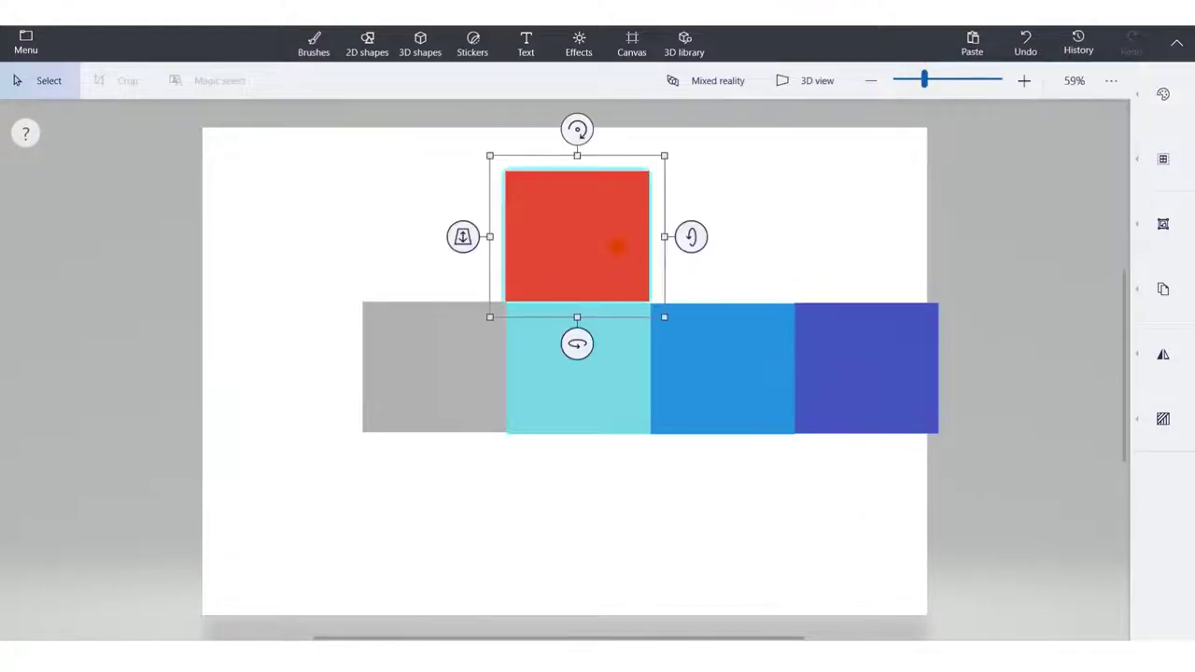
{"action": "key", "text": "ctrl+c"}
{"action": "key", "text": "ctrl+v"}
{"action": "left_click_drag", "start_coordinate": [617, 246], "coordinate": [616, 512]}
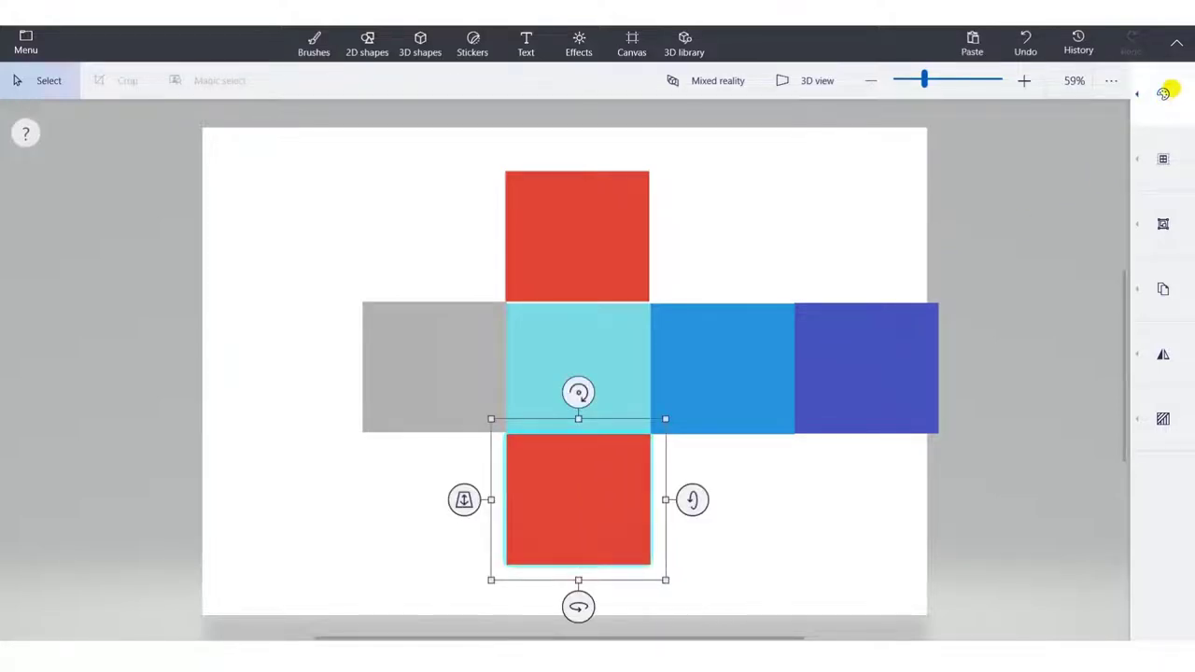
{"action": "left_click", "coordinate": [1163, 94]}
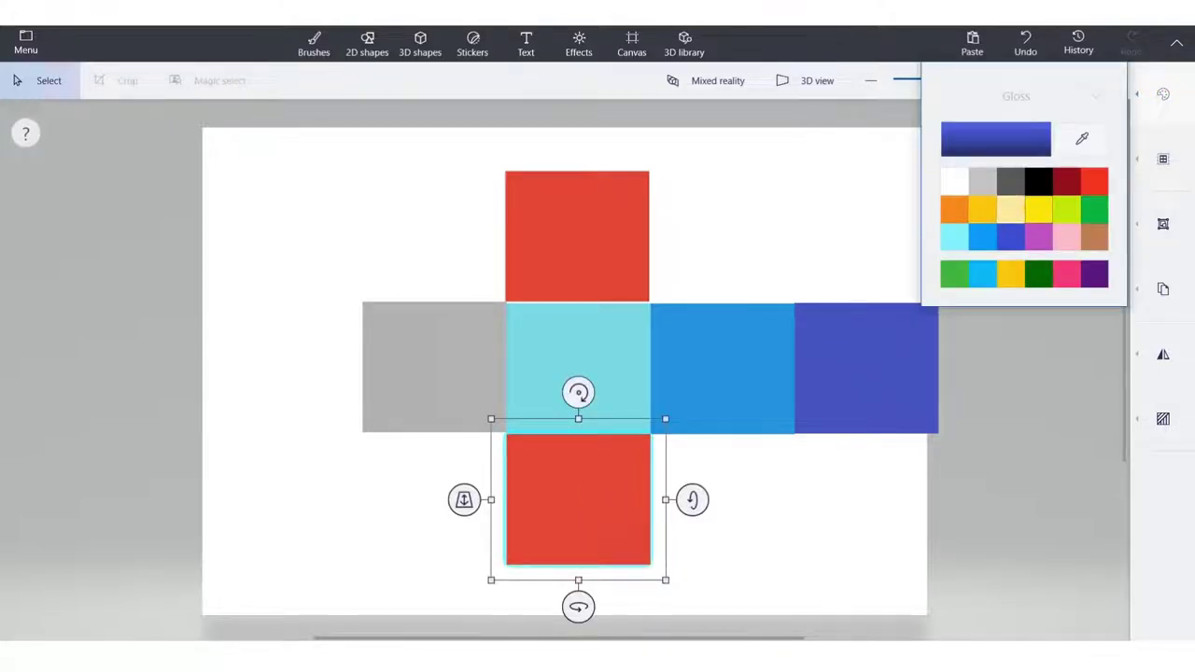
{"action": "left_click", "coordinate": [1038, 209]}
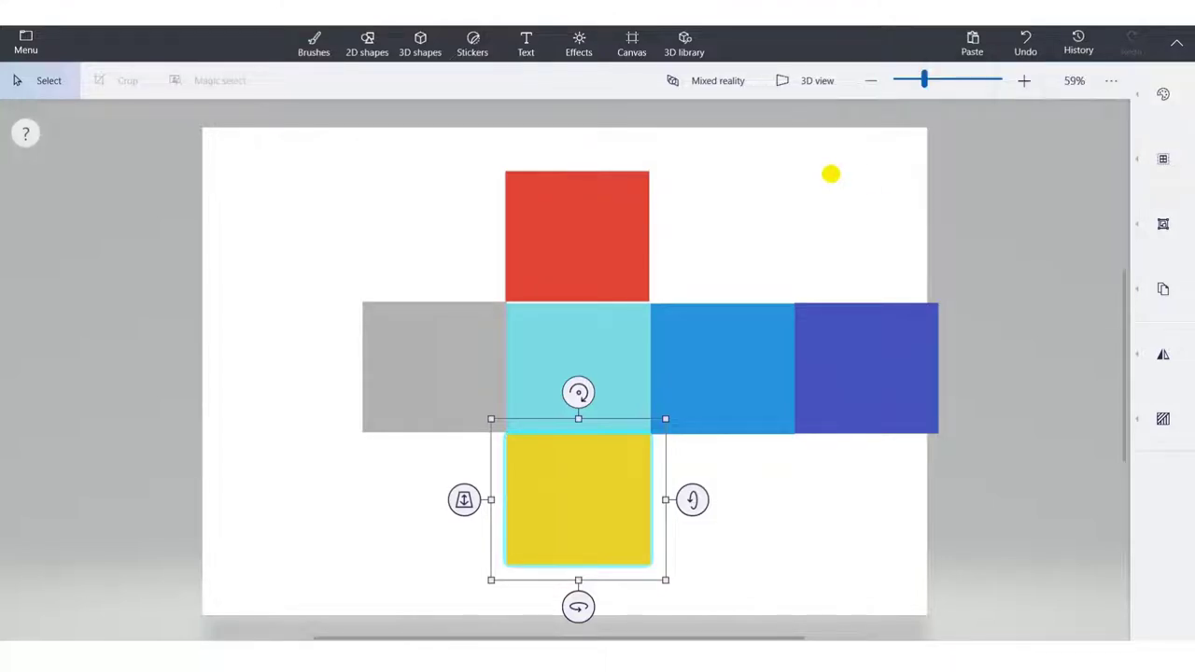
- Widen the canvas so that the whole row of squares fits on it
{"action": "left_click", "coordinate": [420, 44]}
{"action": "left_click", "coordinate": [631, 51]}
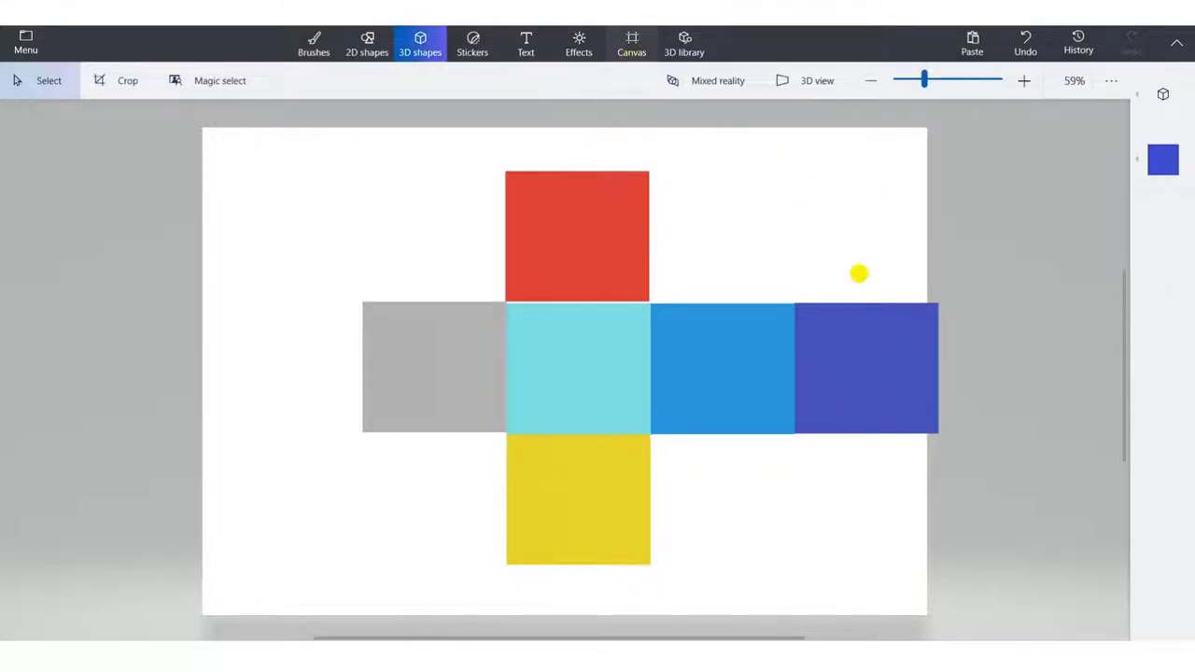
{"action": "left_click_drag", "start_coordinate": [962, 371], "coordinate": [1070, 370]}
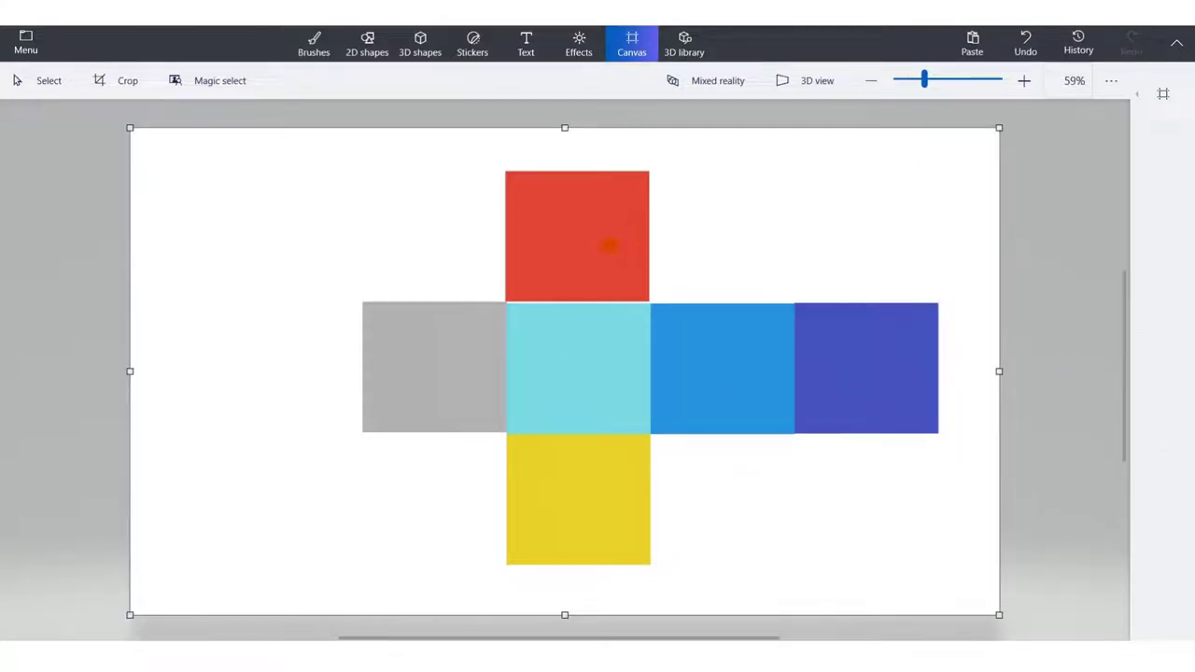
- Turn the red square edge-on along the turquoise square's upper edge and slide it forward on the z-axis
{"action": "left_click", "coordinate": [609, 245]}
{"action": "left_click_drag", "start_coordinate": [691, 237], "coordinate": [676, 300]}
{"action": "left_click_drag", "start_coordinate": [622, 237], "coordinate": [622, 302]}
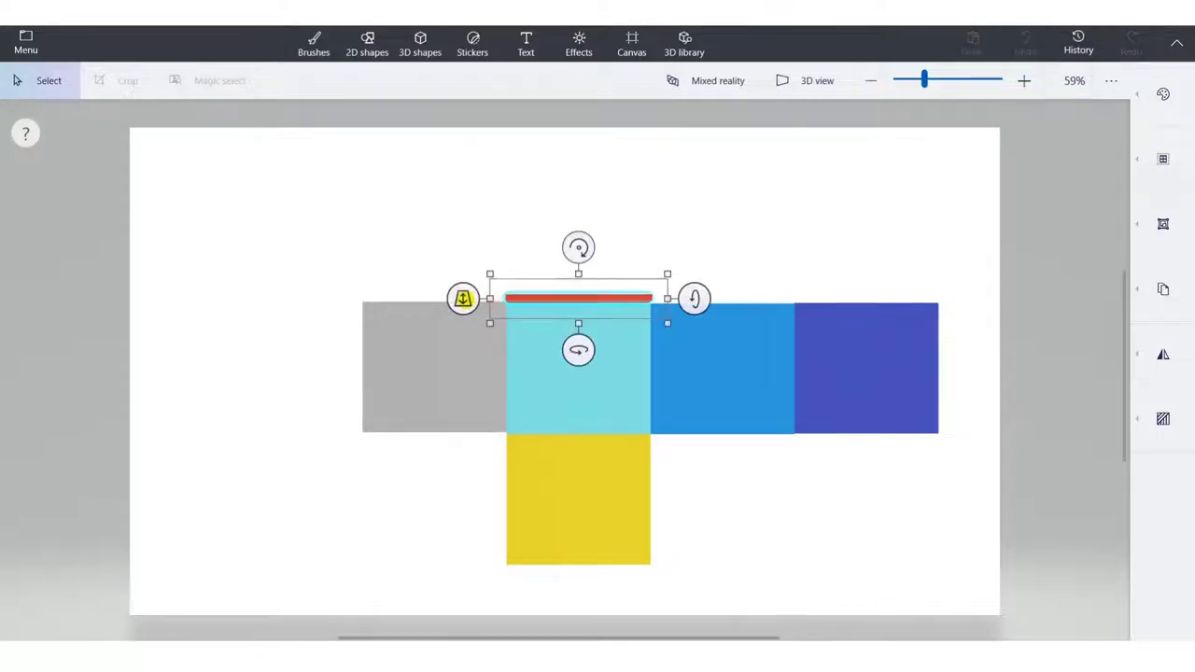
{"action": "left_click", "coordinate": [459, 336]}
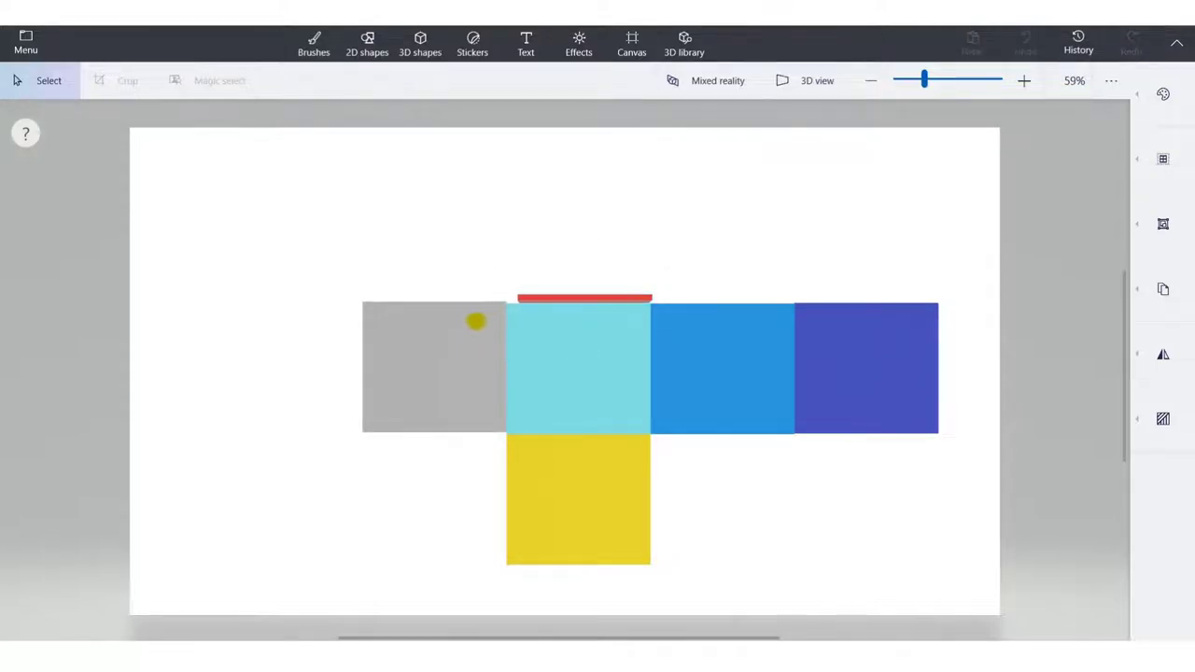
{"action": "left_click", "coordinate": [522, 299]}
{"action": "left_click_drag", "start_coordinate": [459, 296], "coordinate": [452, 395]}
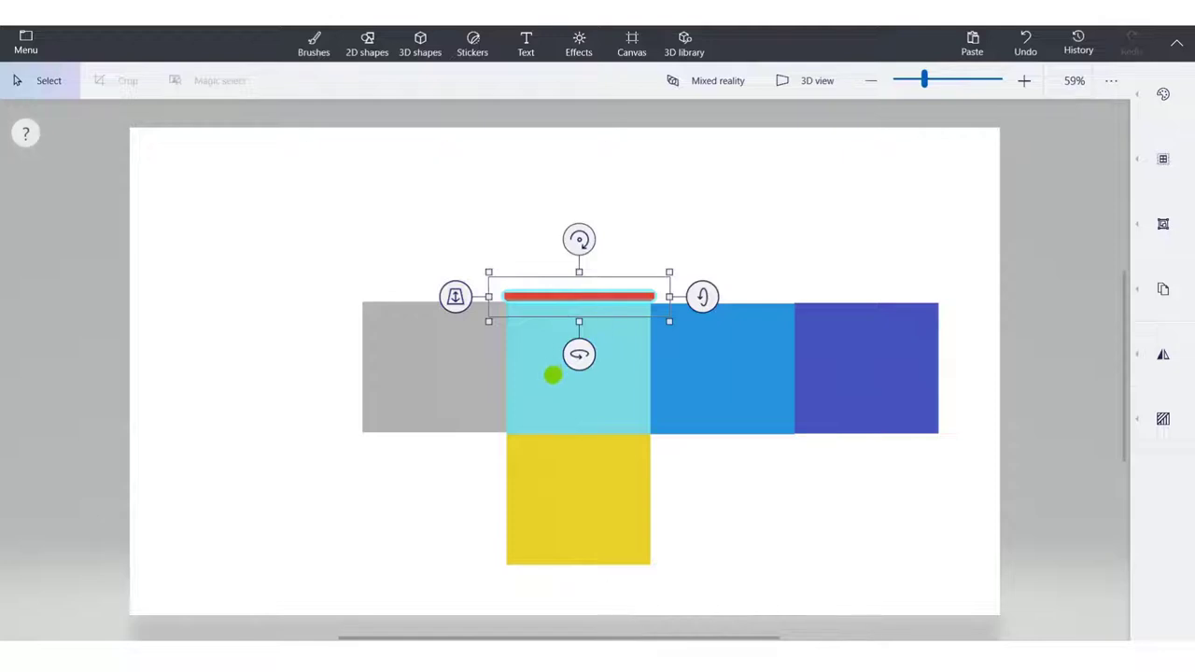
- Group the red panel with the turquoise square and tilt the group to check that their edges meet
{"action": "left_click", "coordinate": [553, 374], "text": "ctrl"}
{"action": "right_click", "coordinate": [553, 375]}
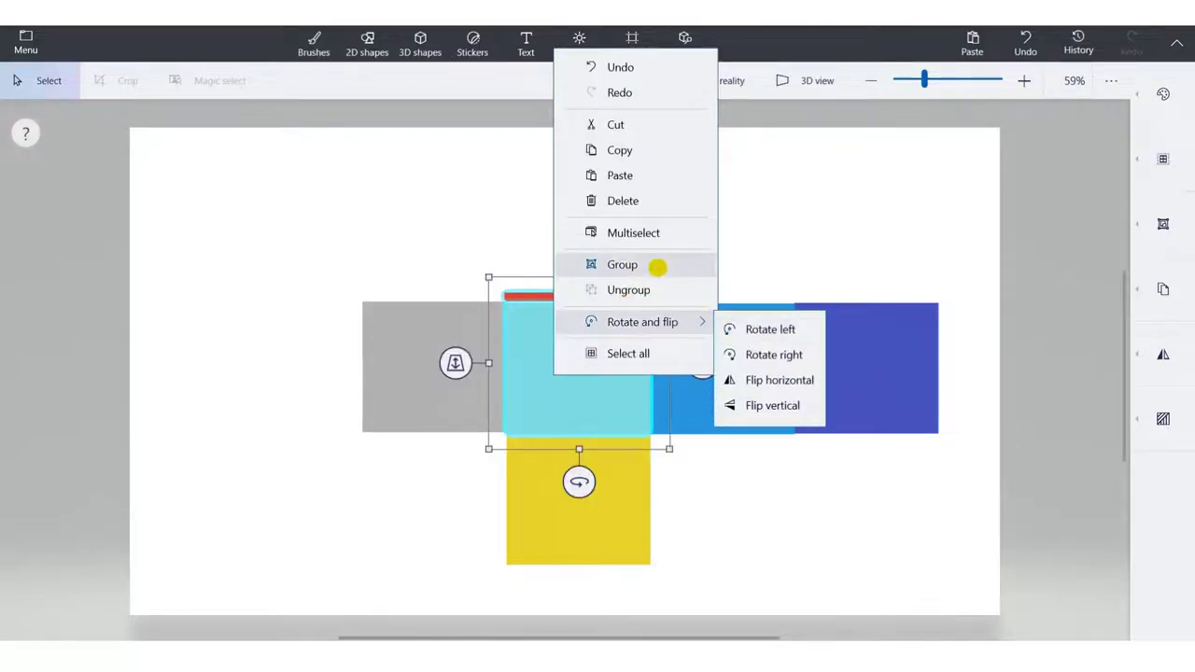
{"action": "left_click", "coordinate": [657, 267]}
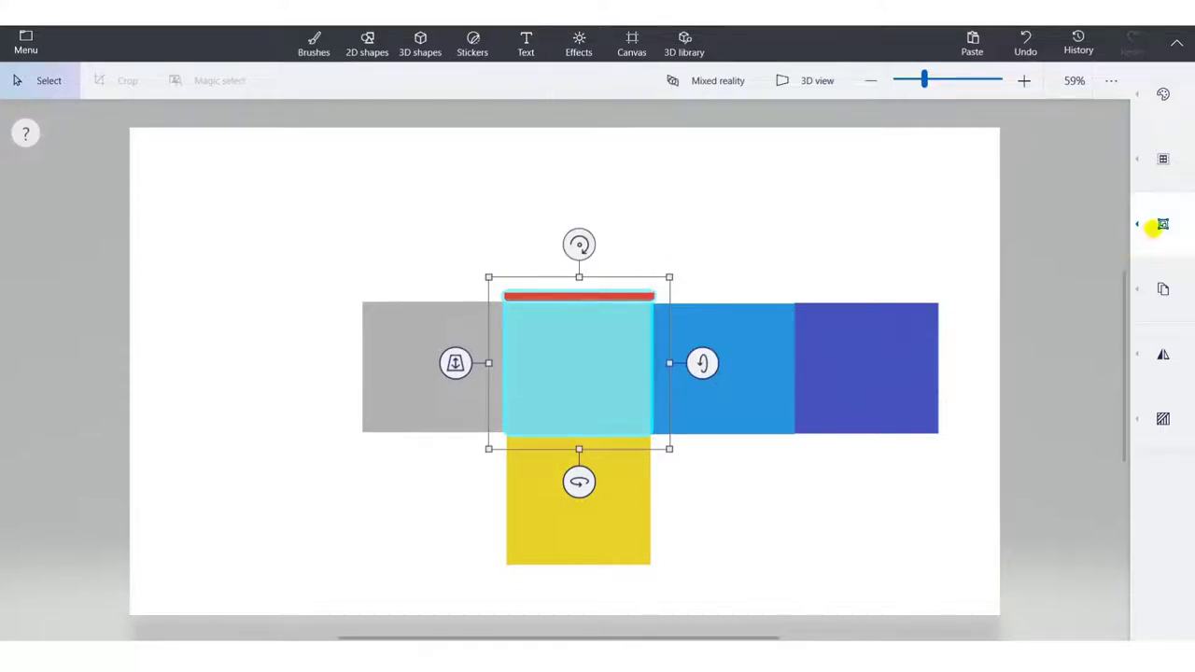
{"action": "left_click", "coordinate": [1162, 226]}
{"action": "key", "text": "ctrl+e"}
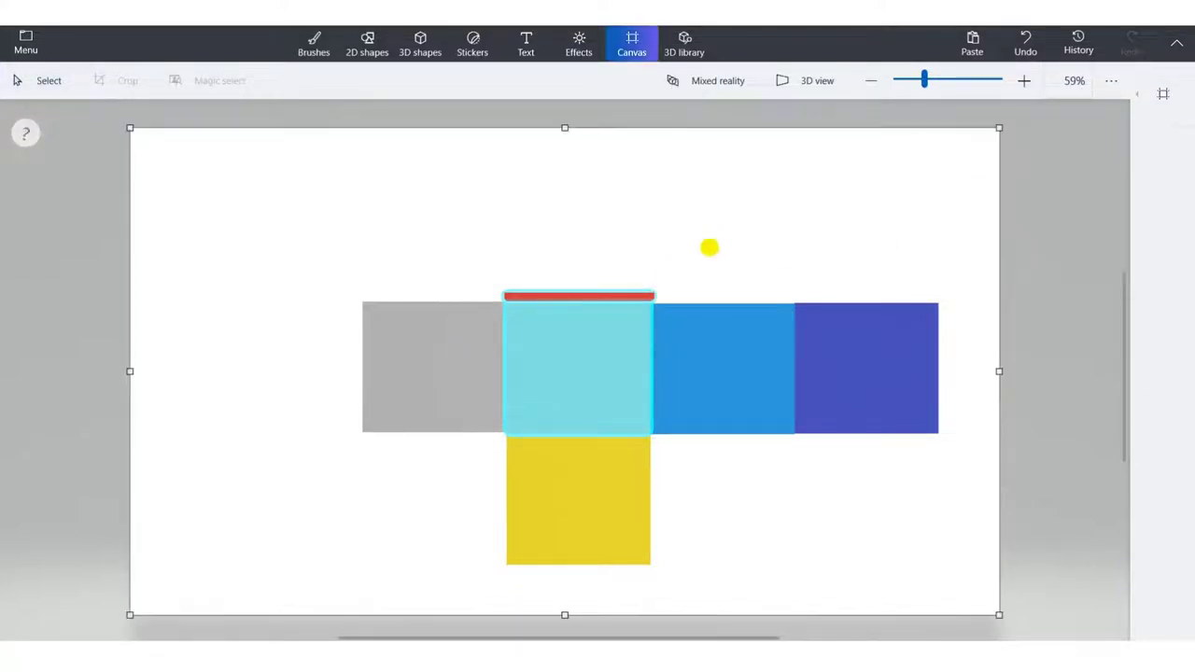
{"action": "left_click", "coordinate": [677, 357]}
{"action": "mouse_move", "coordinate": [696, 363]}
{"action": "left_mouse_down"}
{"action": "mouse_move", "coordinate": [697, 411]}
{"action": "mouse_move", "coordinate": [697, 362]}
{"action": "left_mouse_up"}
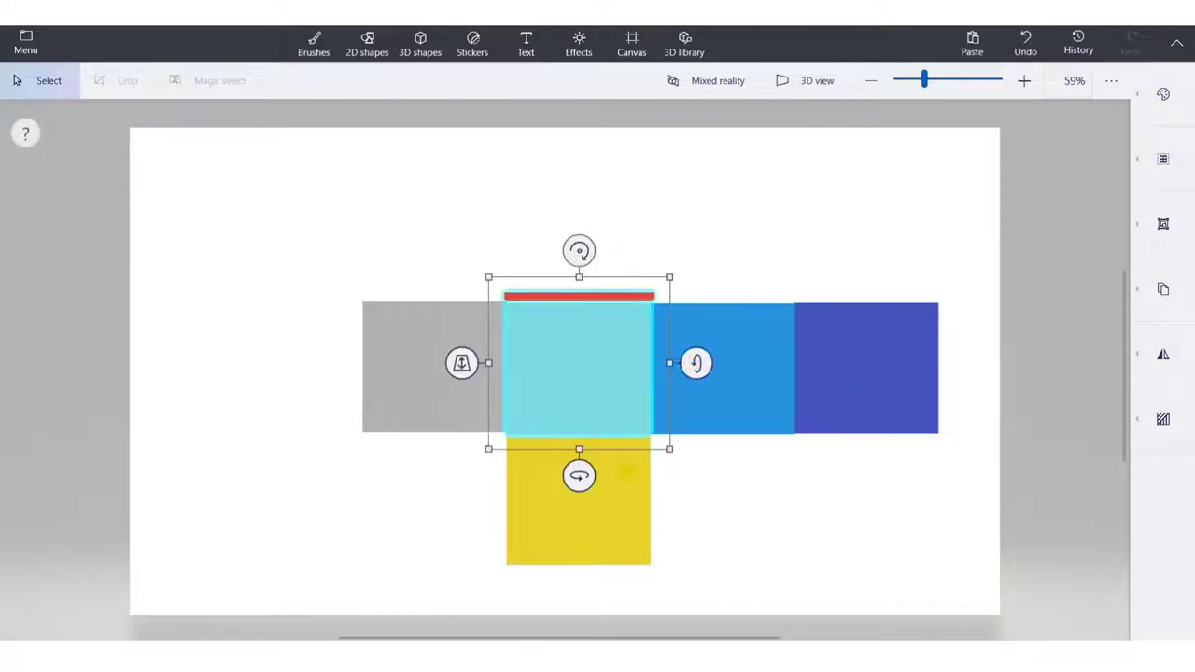
- Turn the yellow square edge-on along the turquoise square's lower edge and slide it forward on the z-axis
{"action": "left_click", "coordinate": [578, 504]}
{"action": "left_click_drag", "start_coordinate": [691, 500], "coordinate": [680, 446]}
{"action": "left_click_drag", "start_coordinate": [632, 501], "coordinate": [632, 439]}
{"action": "left_click_drag", "start_coordinate": [462, 437], "coordinate": [443, 507]}
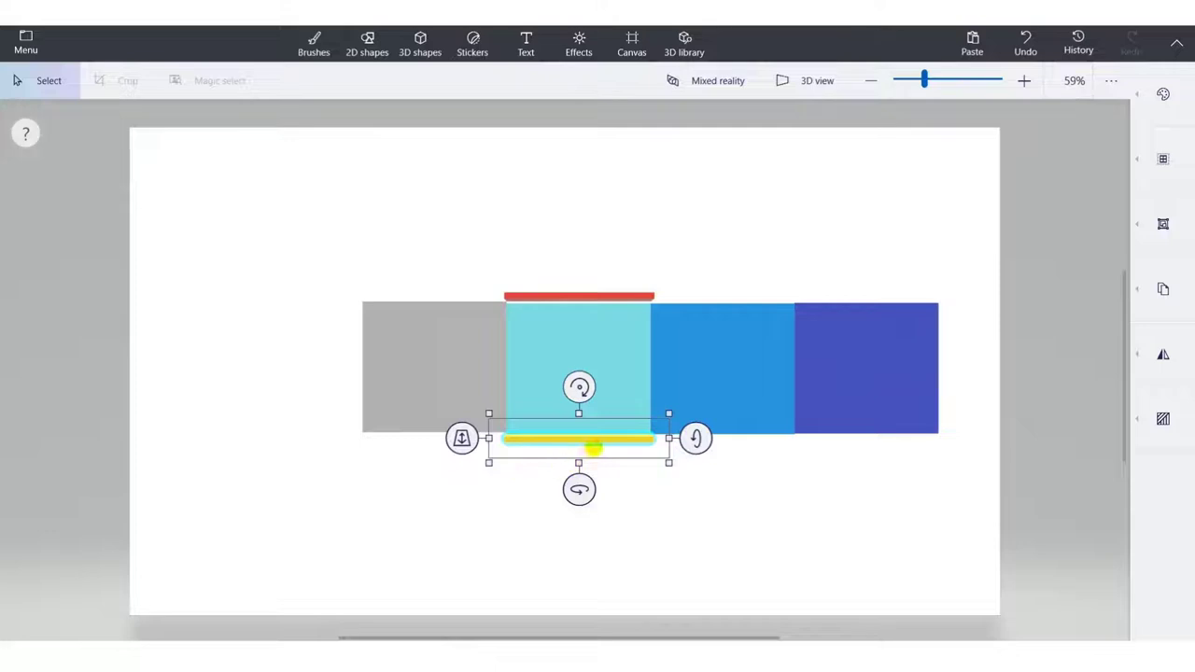
- Group the yellow panel with the red and turquoise panels and tilt the group to check the fit
{"action": "right_click", "coordinate": [621, 365]}
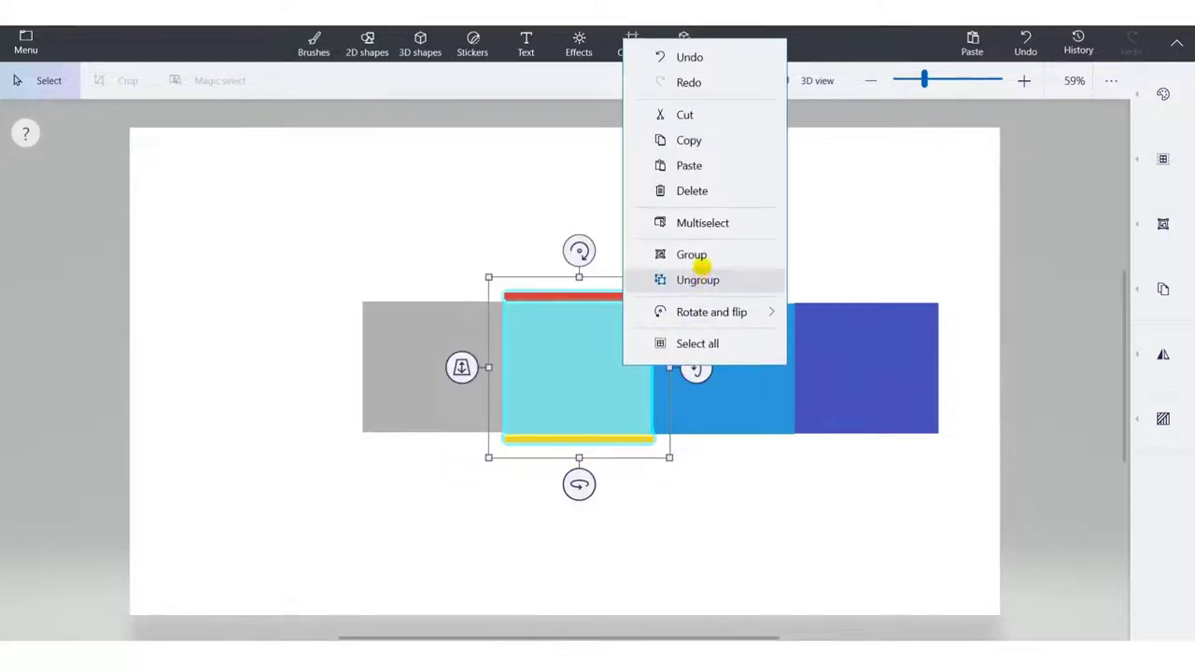
{"action": "left_click", "coordinate": [703, 255]}
{"action": "mouse_move", "coordinate": [696, 367]}
{"action": "left_mouse_down"}
{"action": "mouse_move", "coordinate": [696, 400]}
{"action": "mouse_move", "coordinate": [697, 367]}
{"action": "left_mouse_up"}
- Turn the grey square edge-on along the turquoise square's left edge and slide it forward on the z-axis
{"action": "left_click", "coordinate": [441, 346]}
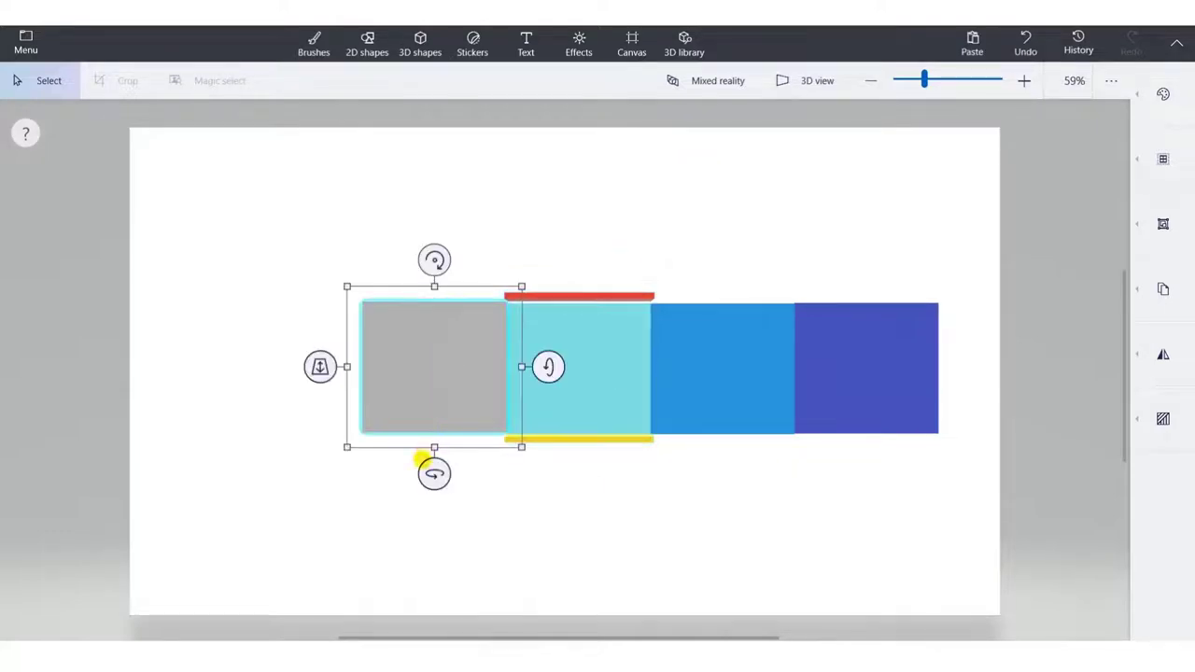
{"action": "left_click_drag", "start_coordinate": [435, 474], "coordinate": [506, 461]}
{"action": "left_click_drag", "start_coordinate": [435, 414], "coordinate": [502, 416]}
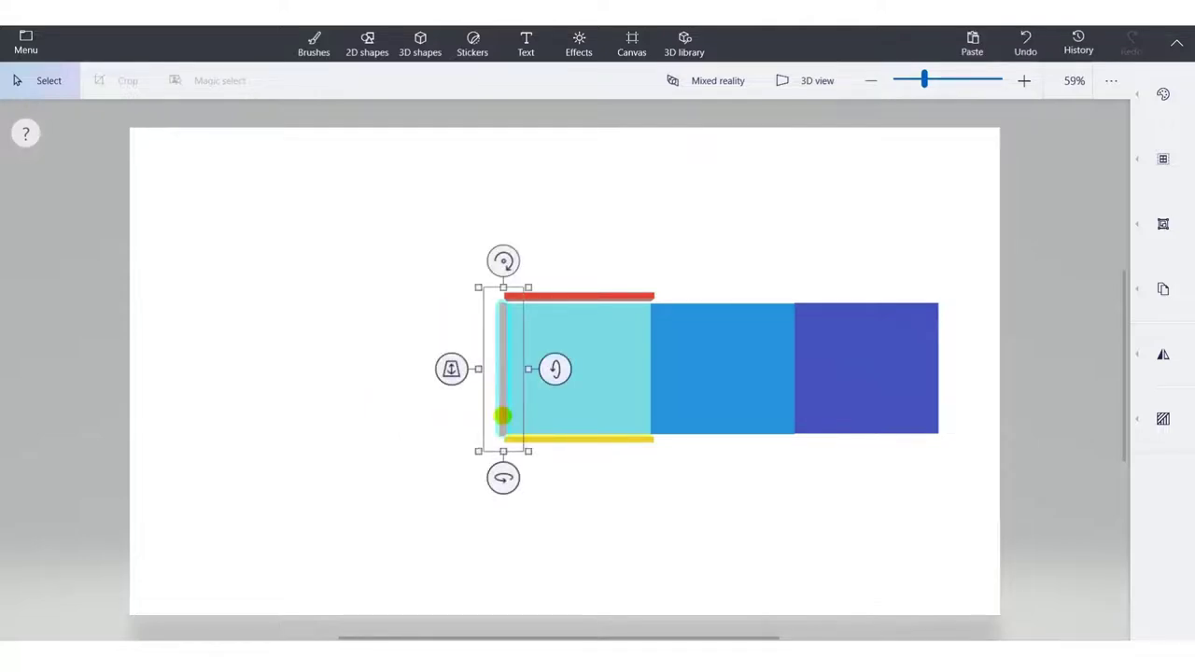
{"action": "left_click_drag", "start_coordinate": [451, 368], "coordinate": [443, 454]}
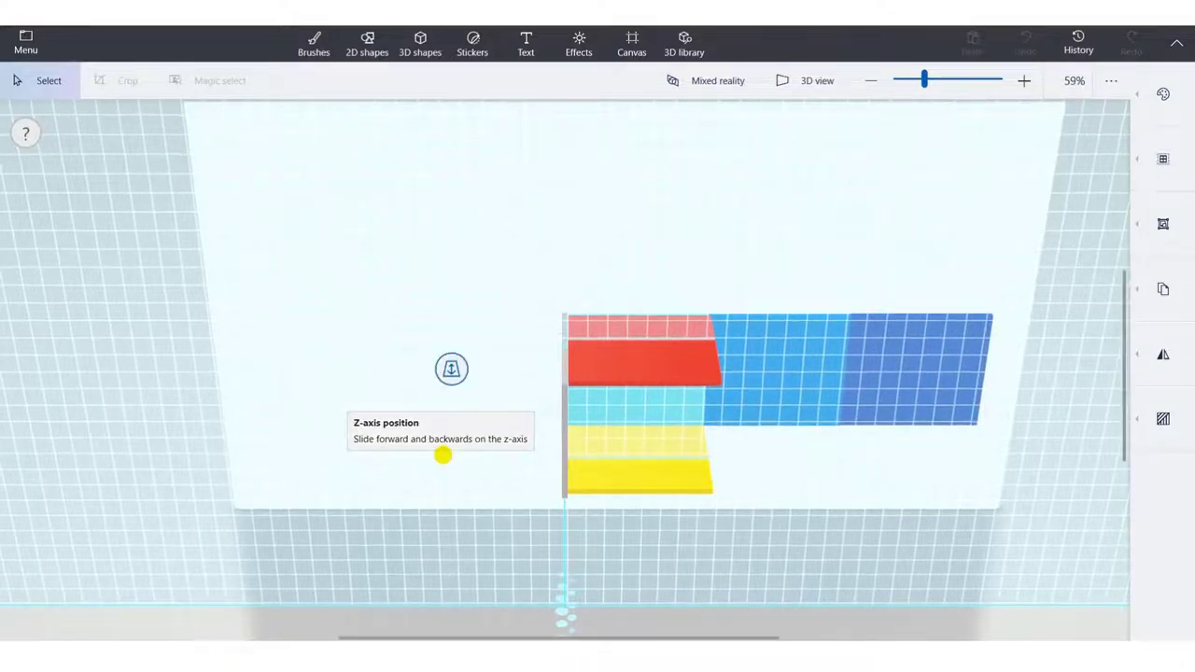
- Fine-tune the grey panel's height and z-axis position so that it fits between the red and yellow panels
{"action": "left_click", "coordinate": [502, 452]}
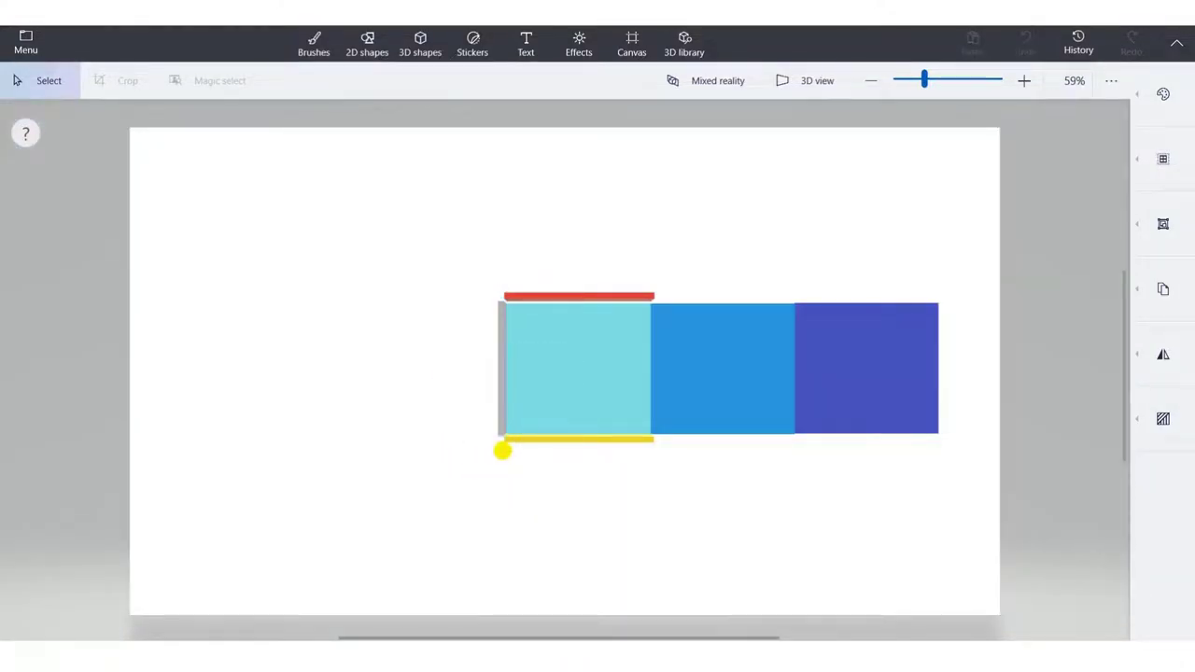
{"action": "left_click", "coordinate": [490, 427]}
{"action": "left_click_drag", "start_coordinate": [443, 365], "coordinate": [444, 406]}
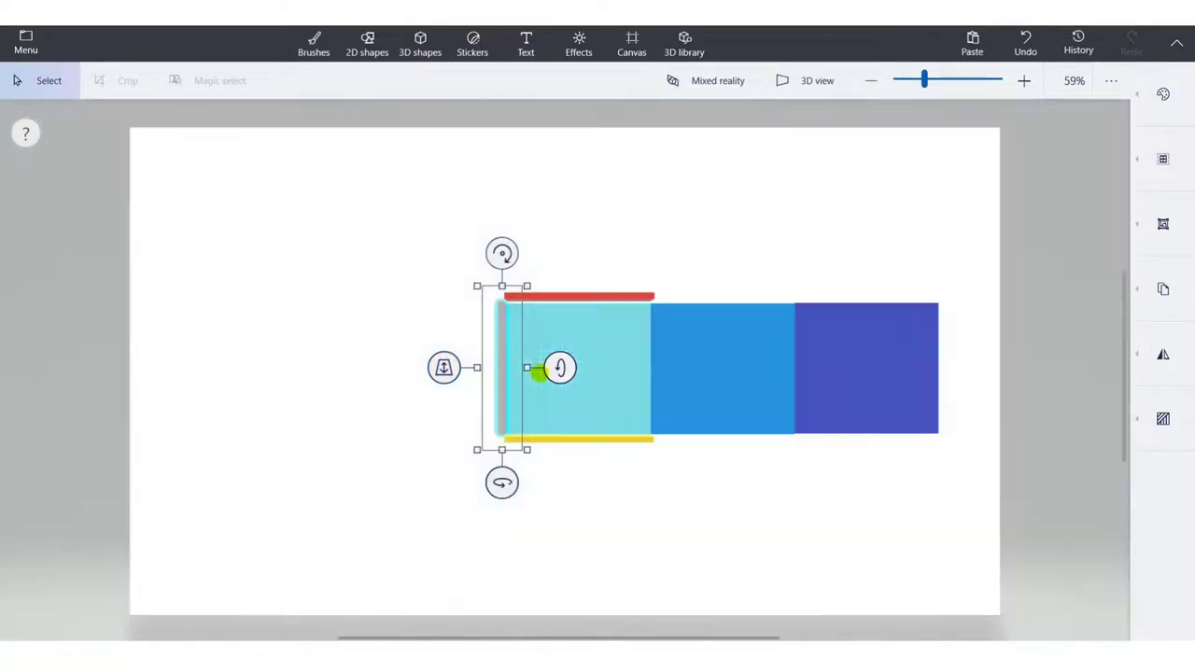
{"action": "left_click", "coordinate": [501, 285]}
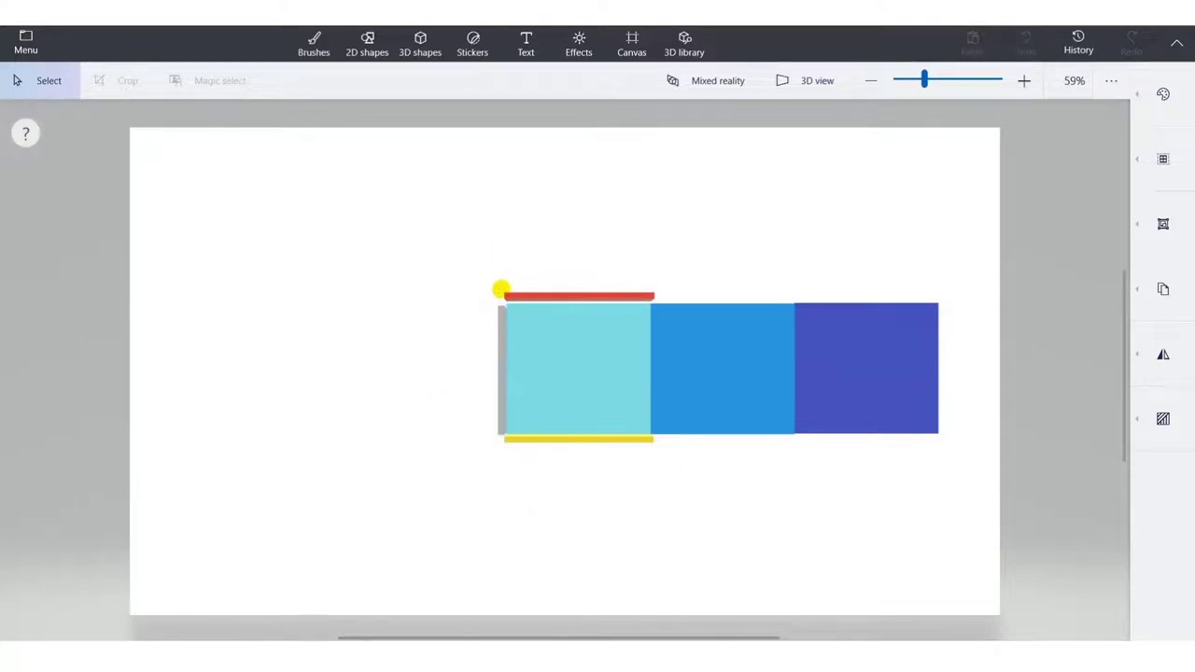
{"action": "left_click", "coordinate": [501, 388]}
{"action": "left_click_drag", "start_coordinate": [445, 371], "coordinate": [471, 414]}
- Group the grey panel with the red, turquoise and yellow panels and tilt the group to check the fit
{"action": "left_click", "coordinate": [607, 385]}
{"action": "right_click", "coordinate": [609, 381]}
{"action": "left_click", "coordinate": [691, 274]}
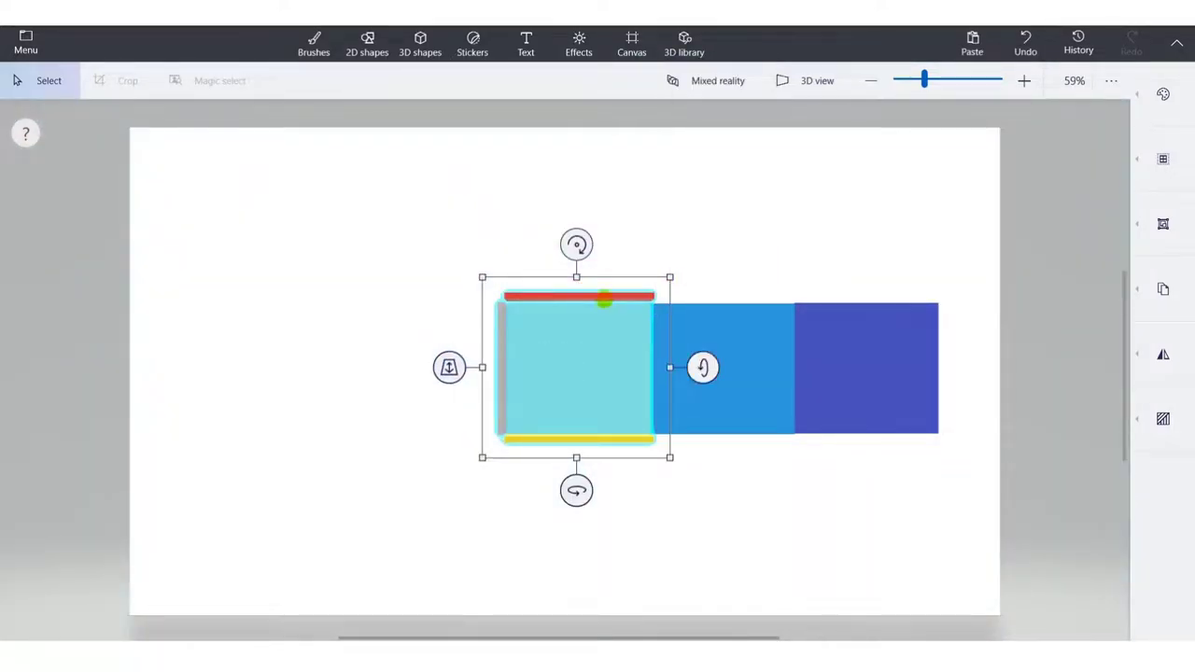
{"action": "mouse_move", "coordinate": [703, 367]}
{"action": "left_mouse_down"}
{"action": "mouse_move", "coordinate": [701, 403]}
{"action": "mouse_move", "coordinate": [703, 367]}
{"action": "left_mouse_up"}
- Turn the bright blue square edge-on along the turquoise square's right edge and slide it forward on the z-axis
{"action": "left_click", "coordinate": [754, 388]}
{"action": "left_click_drag", "start_coordinate": [722, 481], "coordinate": [650, 481]}
{"action": "left_click_drag", "start_coordinate": [715, 401], "coordinate": [657, 411]}
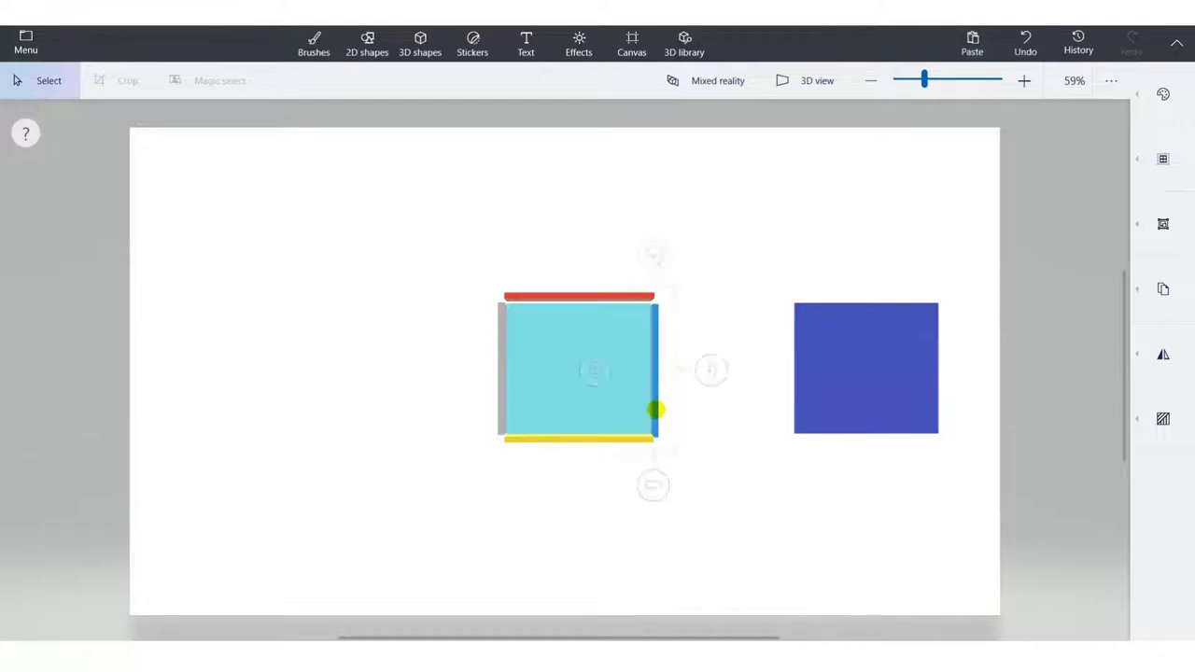
{"action": "left_click", "coordinate": [563, 384]}
{"action": "left_click_drag", "start_coordinate": [598, 368], "coordinate": [594, 449]}
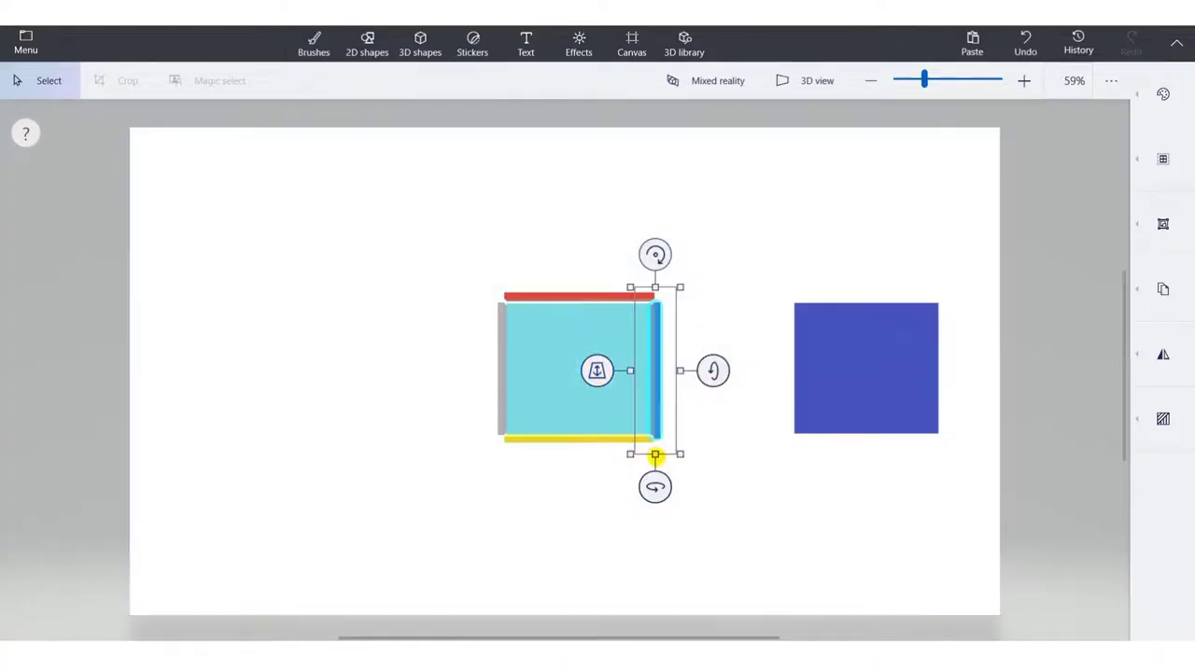
- Group the bright blue panel with the red, turquoise, yellow and grey panels and tilt the group to check the fit
{"action": "left_click", "coordinate": [656, 455]}
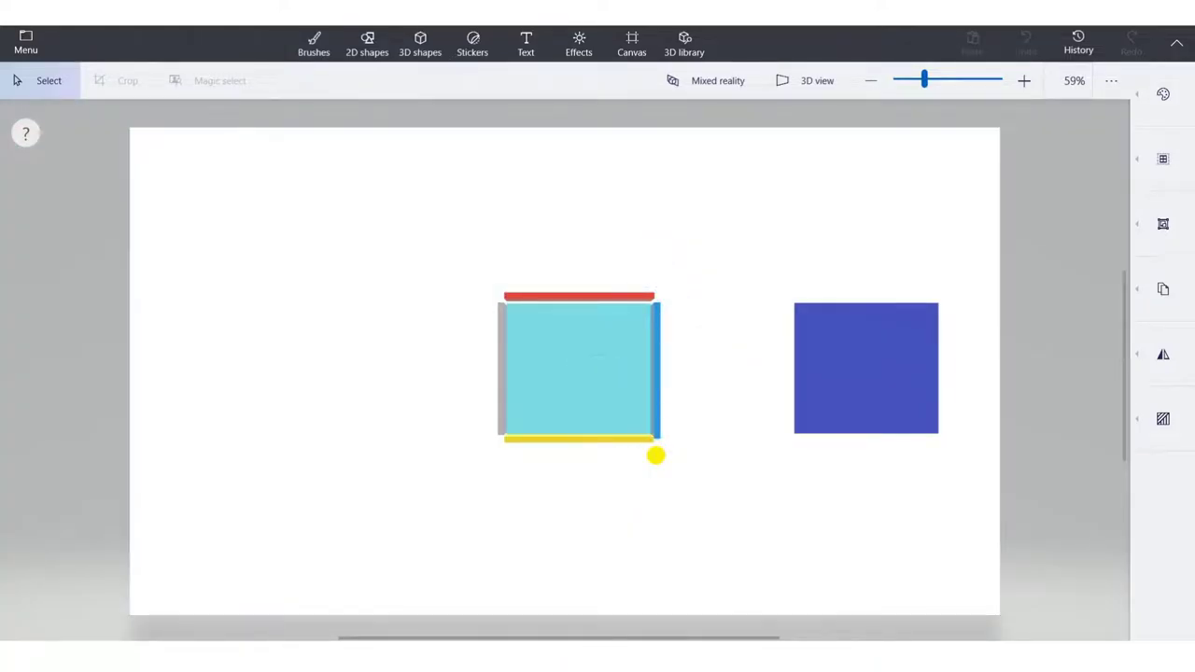
{"action": "left_click", "coordinate": [655, 452]}
{"action": "left_click", "coordinate": [580, 338]}
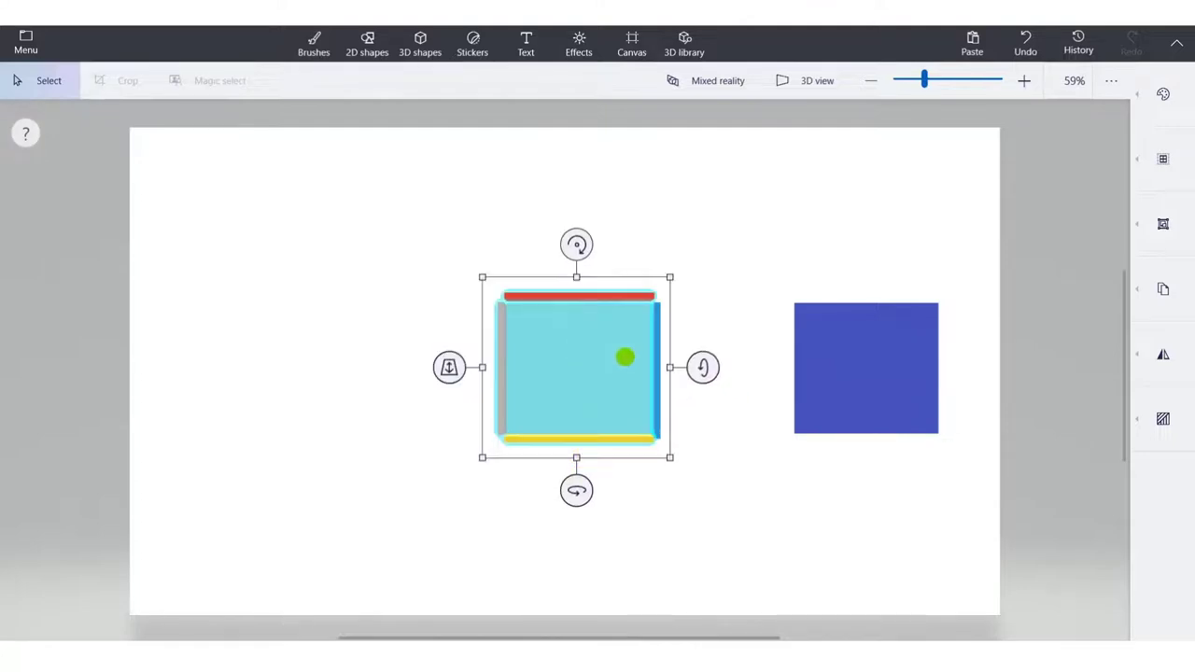
{"action": "left_click", "coordinate": [663, 366]}
{"action": "left_click", "coordinate": [657, 373]}
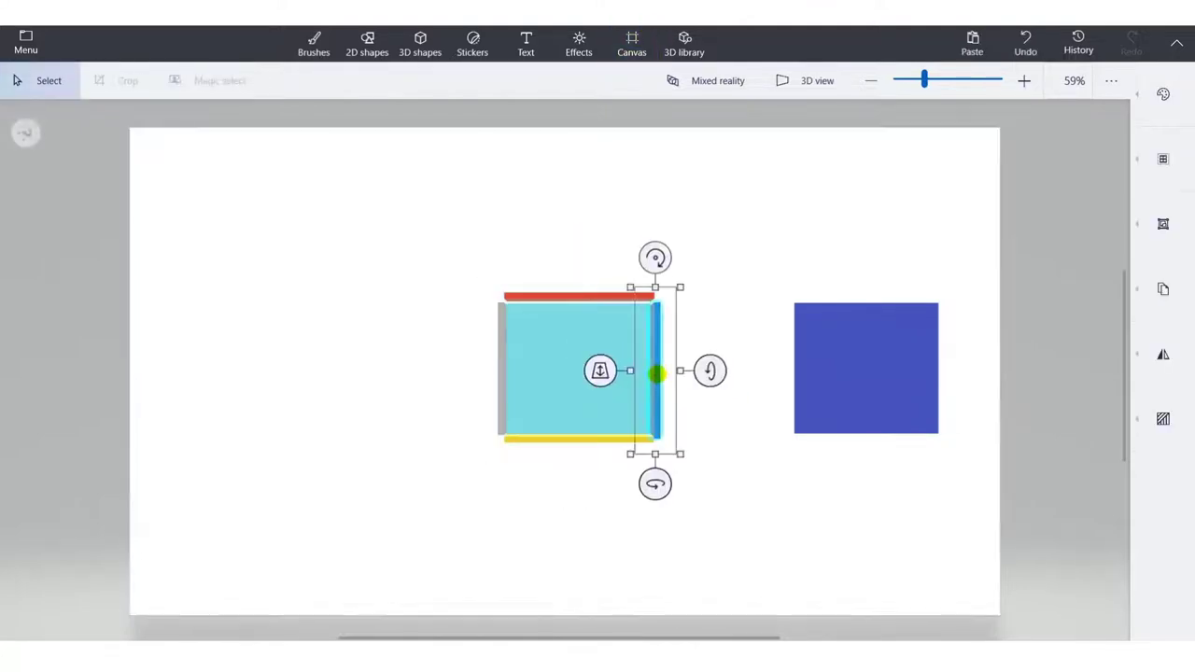
{"action": "left_click", "coordinate": [593, 346]}
{"action": "right_click", "coordinate": [592, 344]}
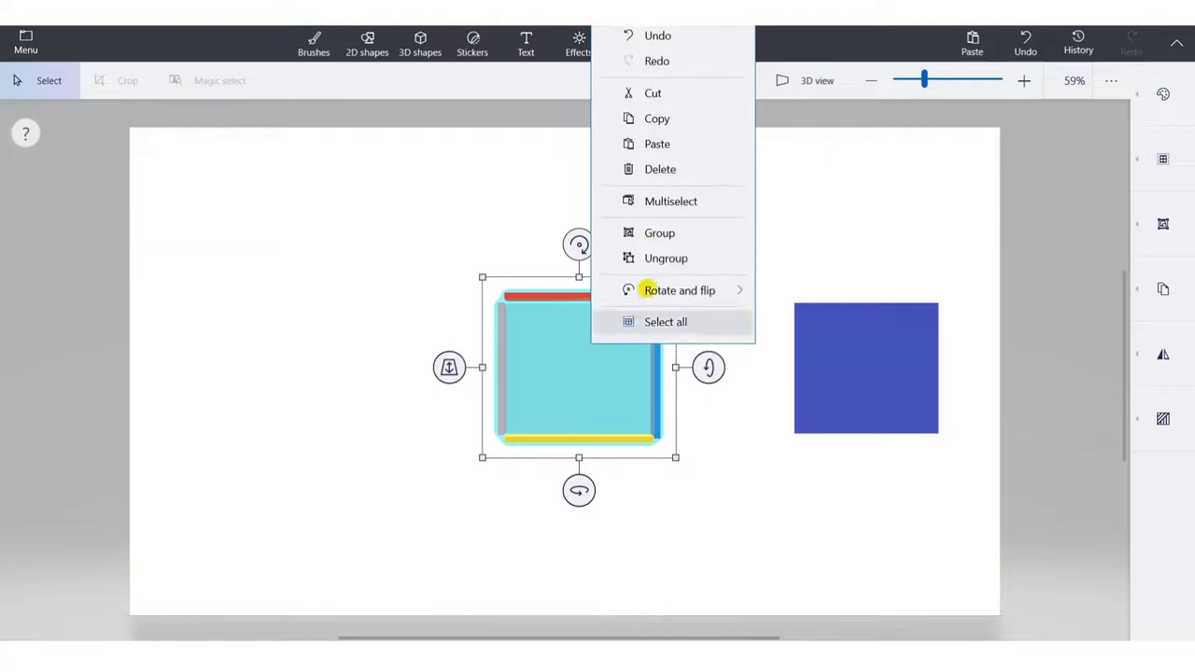
{"action": "left_click", "coordinate": [659, 233]}
{"action": "mouse_move", "coordinate": [708, 366]}
{"action": "left_mouse_down"}
{"action": "mouse_move", "coordinate": [707, 421]}
{"action": "mouse_move", "coordinate": [707, 367]}
{"action": "left_mouse_up"}
- Move the dark blue square over the turquoise square and slide it forward on the z-axis to close the cube's front
{"action": "left_click_drag", "start_coordinate": [847, 374], "coordinate": [630, 378]}
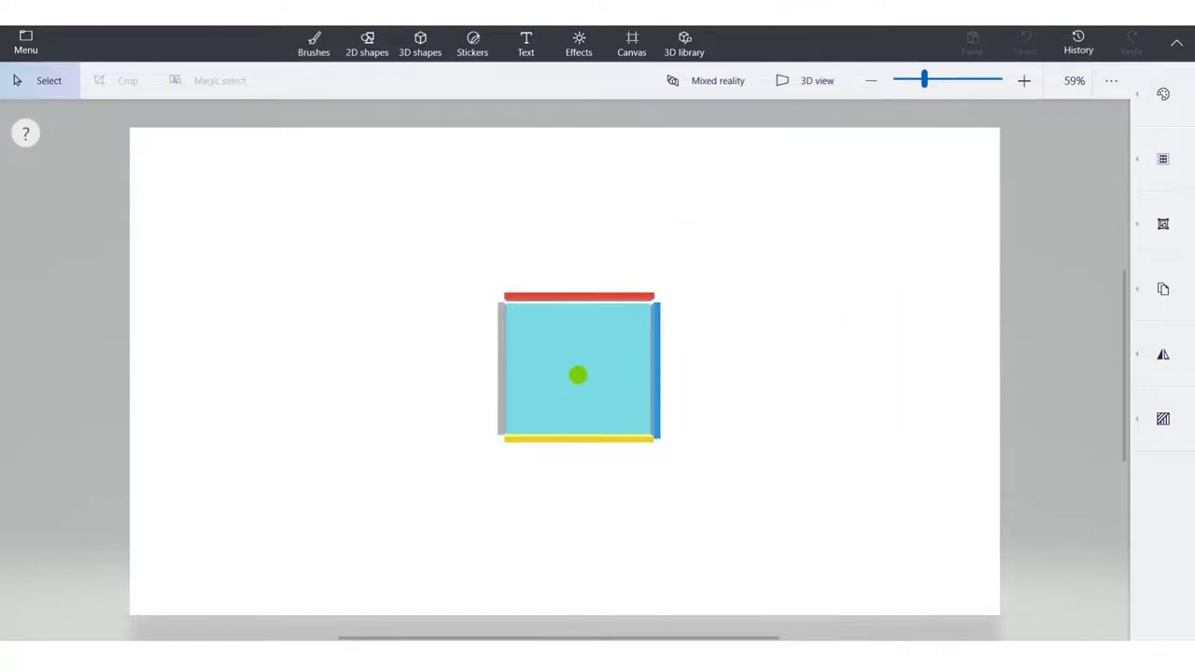
{"action": "left_click_drag", "start_coordinate": [460, 371], "coordinate": [460, 473]}
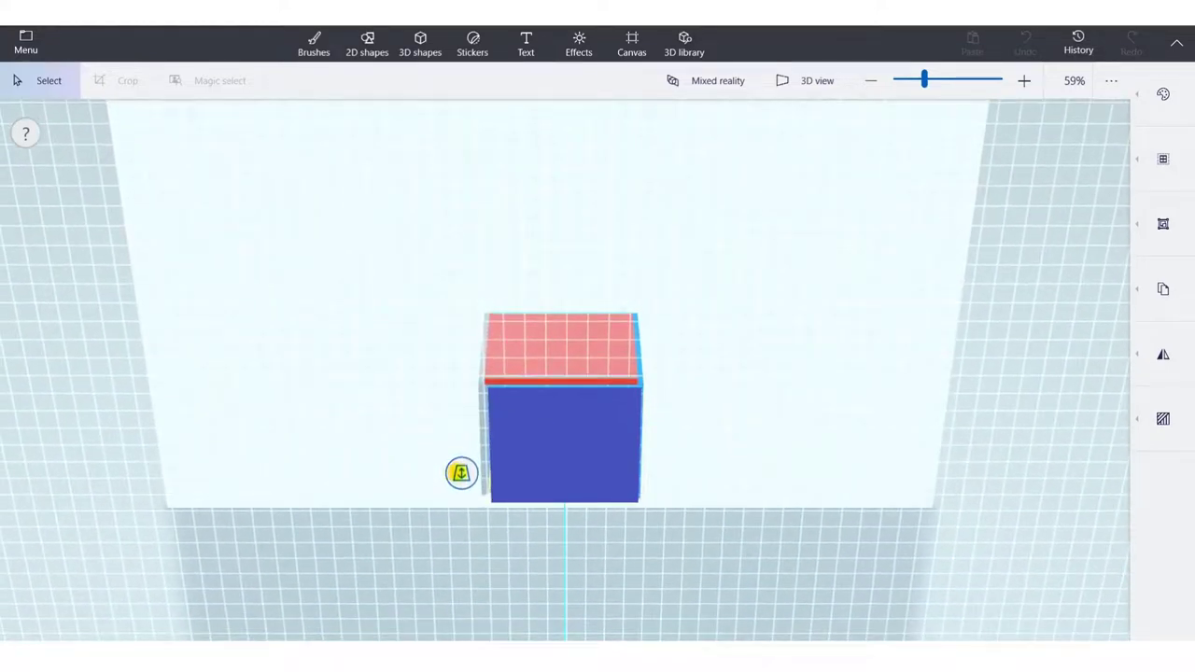
{"action": "left_click_drag", "start_coordinate": [461, 474], "coordinate": [465, 470]}
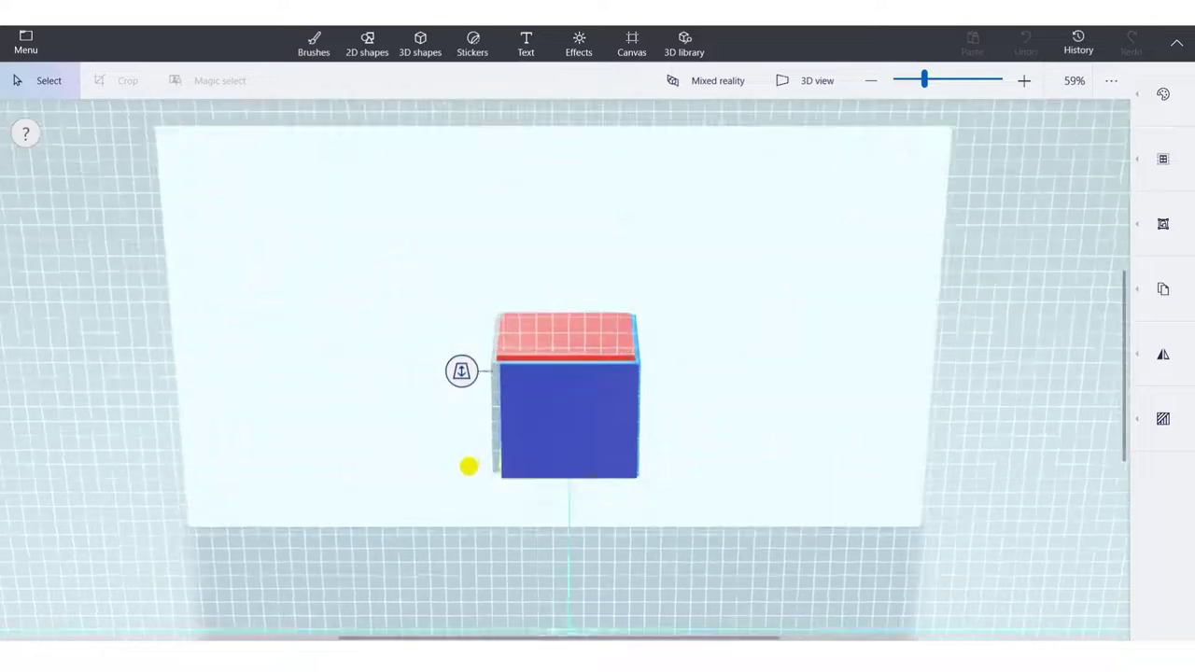
- Group the dark blue front panel with the five other panels into a single cube
{"action": "left_click", "coordinate": [502, 342]}
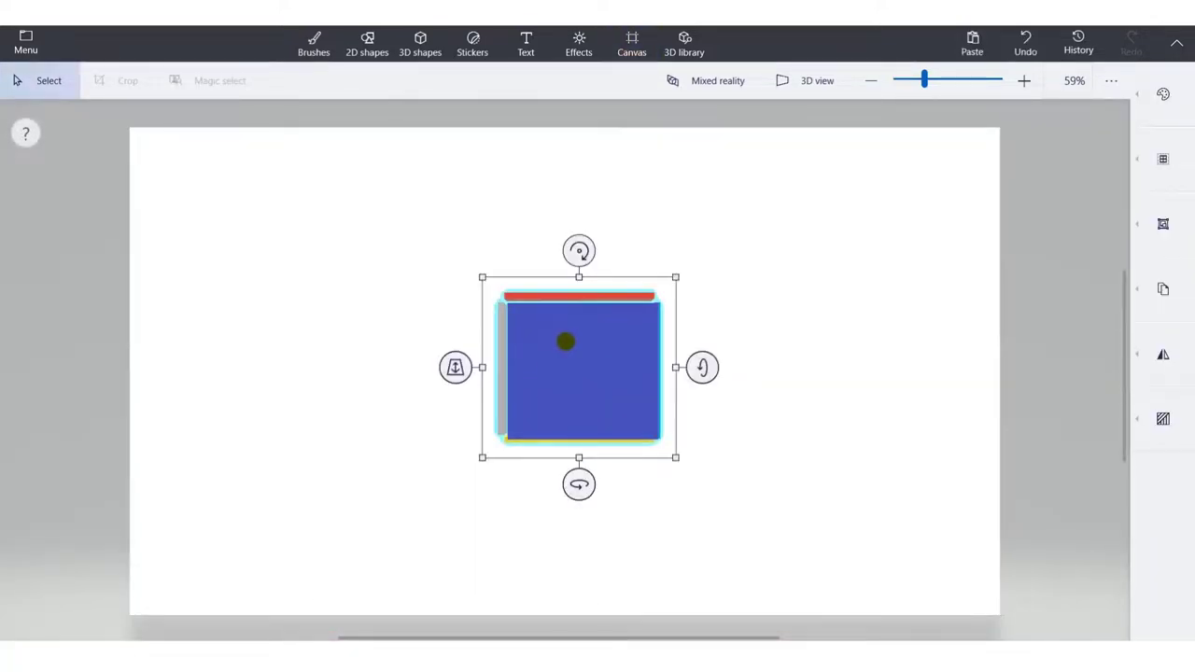
{"action": "right_click", "coordinate": [565, 342]}
{"action": "left_click", "coordinate": [629, 229]}
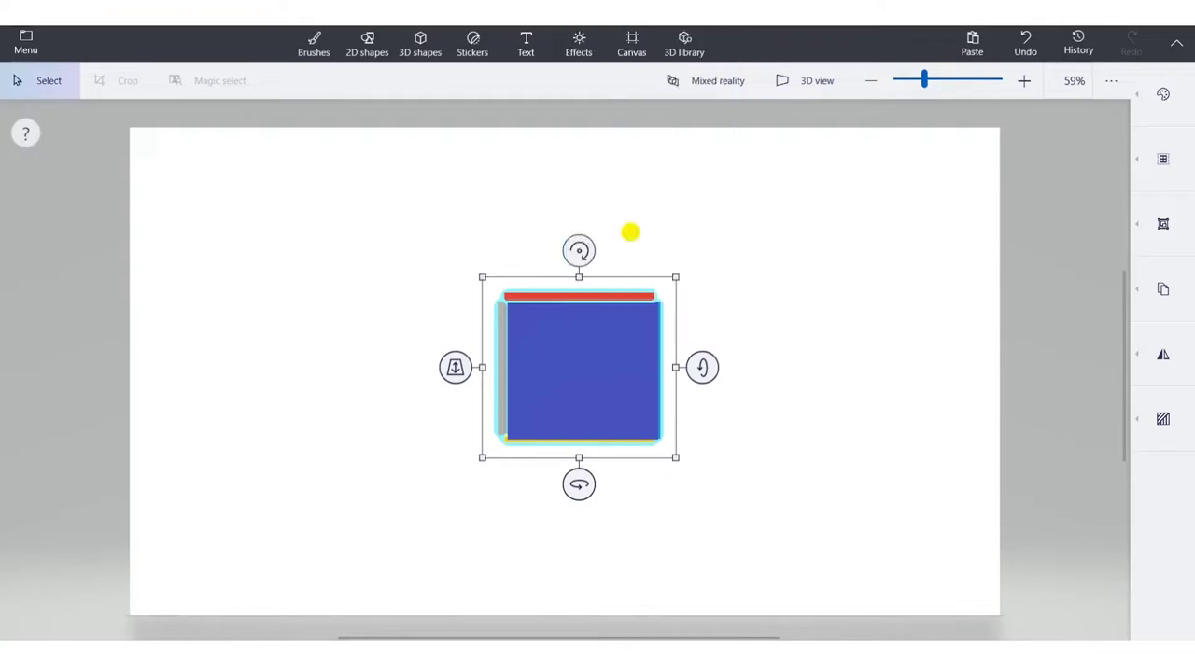
- Rotate the grouped cube around its horizontal and vertical axes to show its differently coloured faces
{"action": "left_click_drag", "start_coordinate": [703, 367], "coordinate": [702, 327]}
{"action": "left_click_drag", "start_coordinate": [579, 513], "coordinate": [626, 513]}
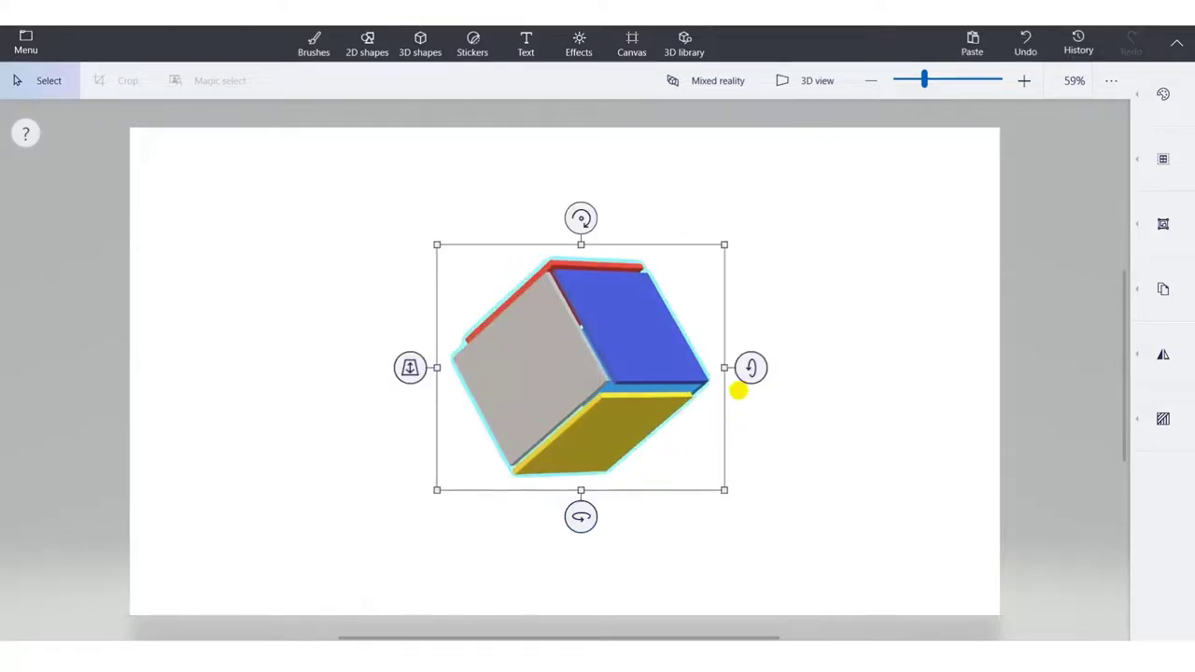
{"action": "left_click_drag", "start_coordinate": [750, 367], "coordinate": [778, 259]}
{"action": "left_click_drag", "start_coordinate": [580, 532], "coordinate": [759, 412]}
{"action": "left_click_drag", "start_coordinate": [579, 534], "coordinate": [328, 493]}
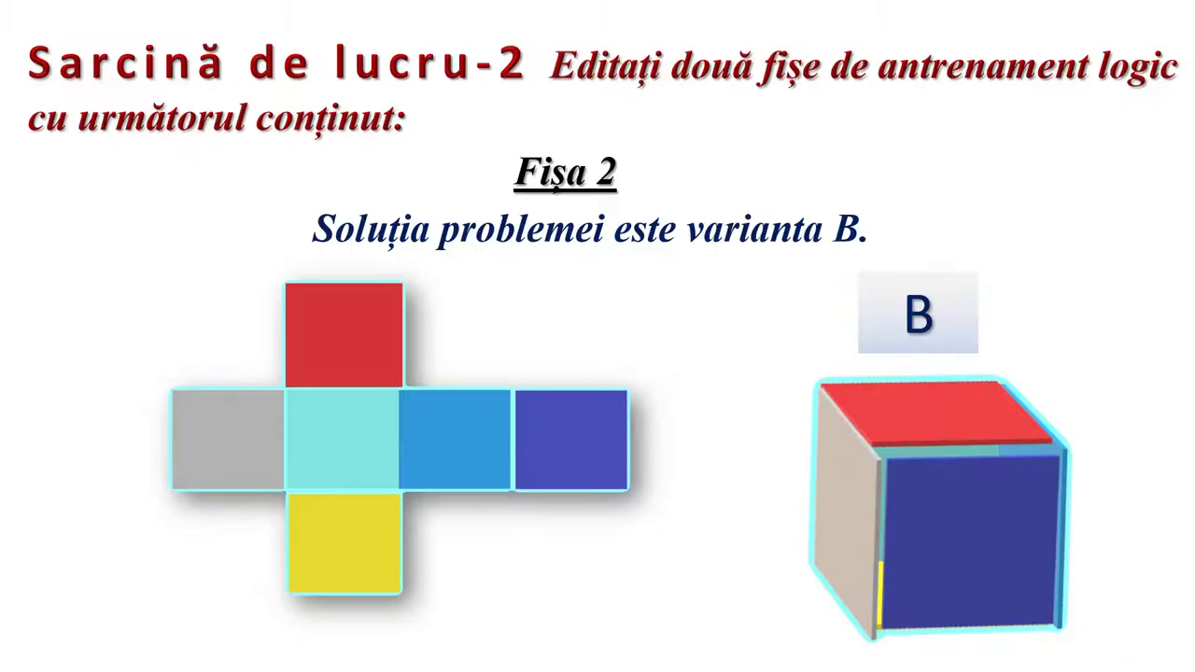